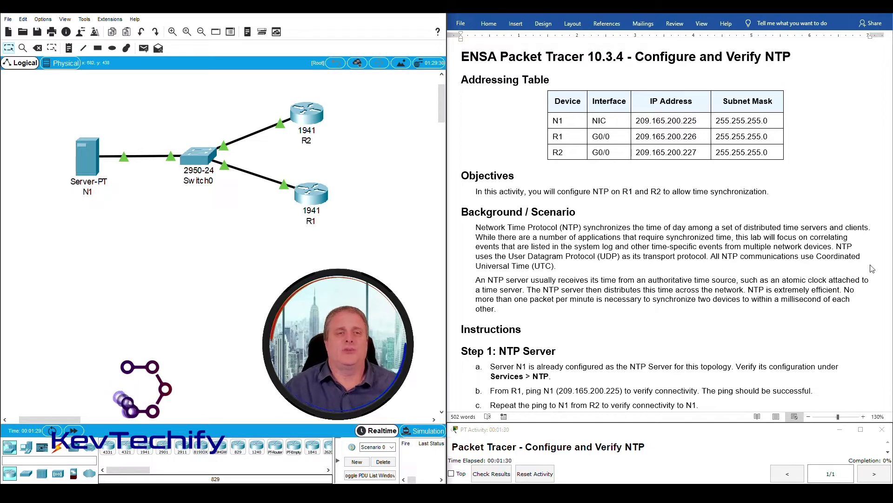
# Examine the N1, Switch0, R1 and R2 topology and read the lab's addressing table and objectives
pyautogui.moveTo(53, 108); pyautogui.dragTo(105, 217)
pyautogui.moveTo(166, 108); pyautogui.dragTo(219, 229)
pyautogui.moveTo(274, 81); pyautogui.dragTo(355, 248)
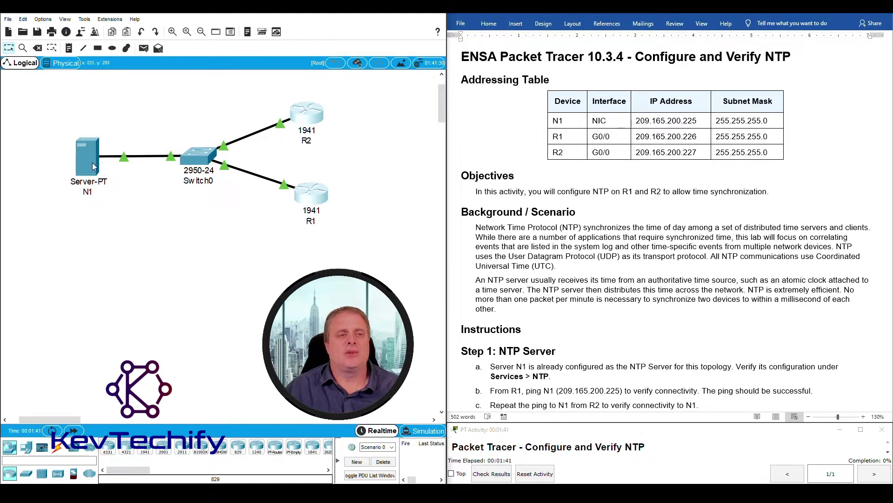
pyautogui.click(381, 172)
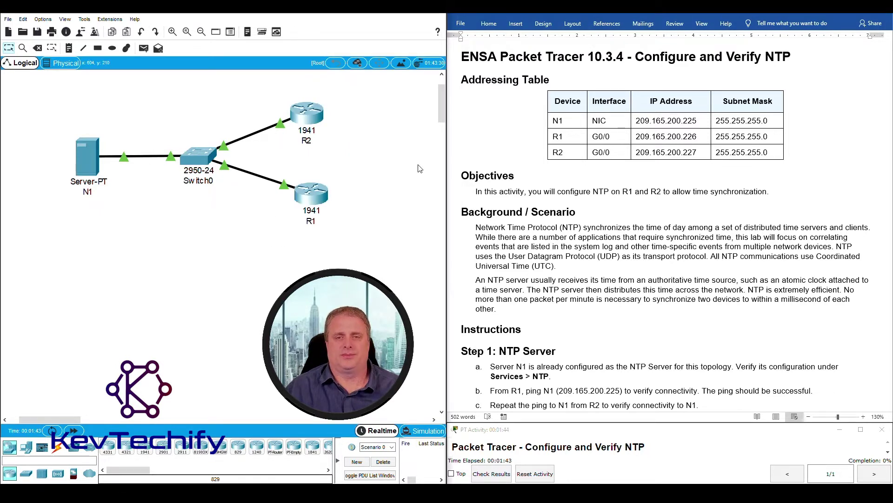
pyautogui.click(554, 80)
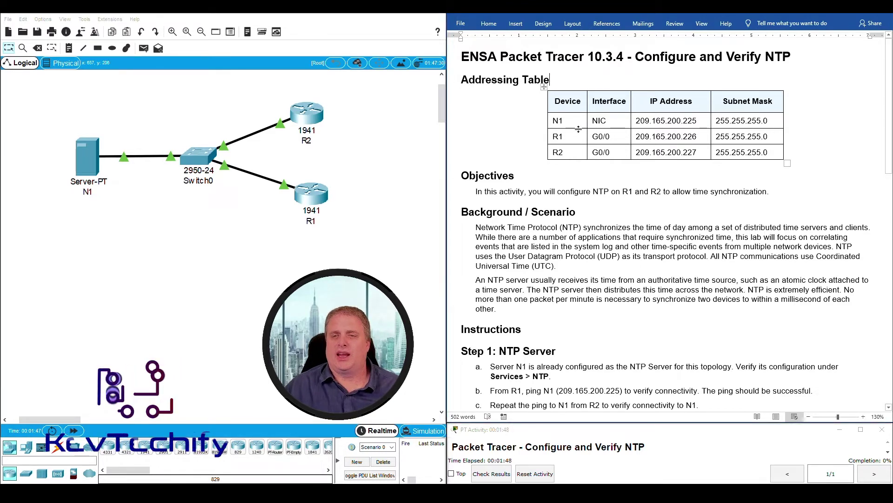
pyautogui.scroll(-1, 590, 162)
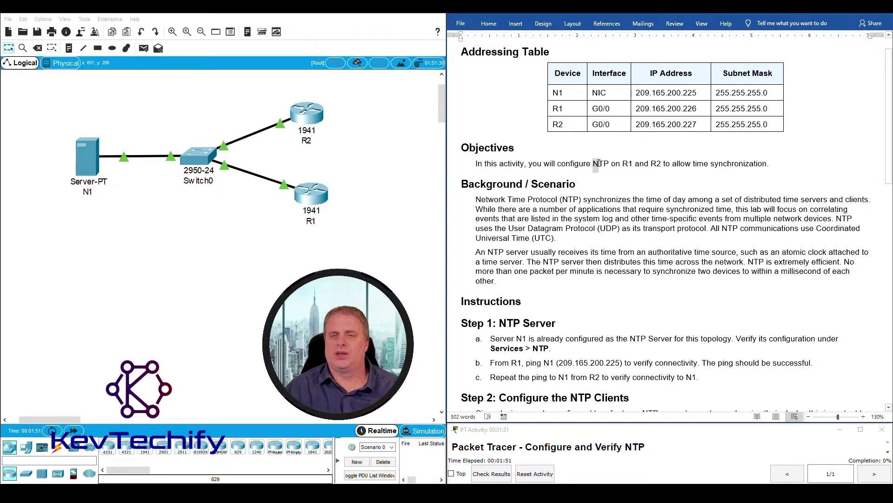
pyautogui.moveTo(610, 164); pyautogui.dragTo(672, 164)
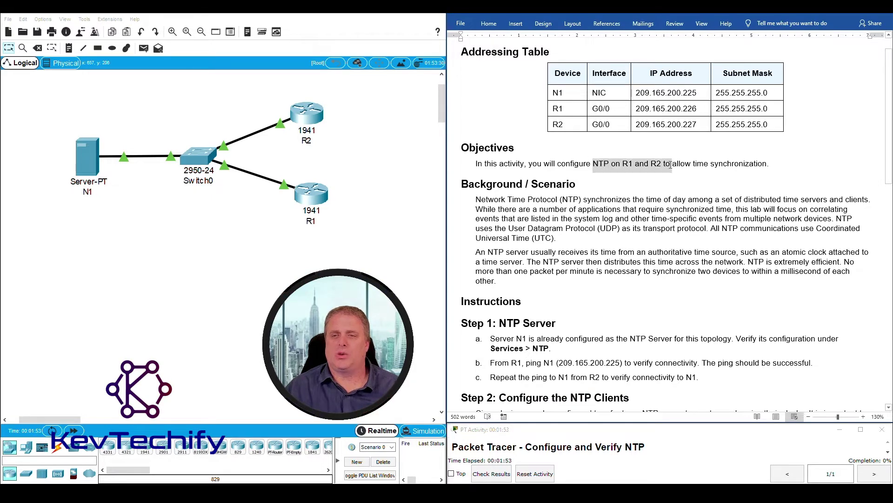
pyautogui.scroll(-1, 644, 191)
pyautogui.scroll(-8, 644, 191)
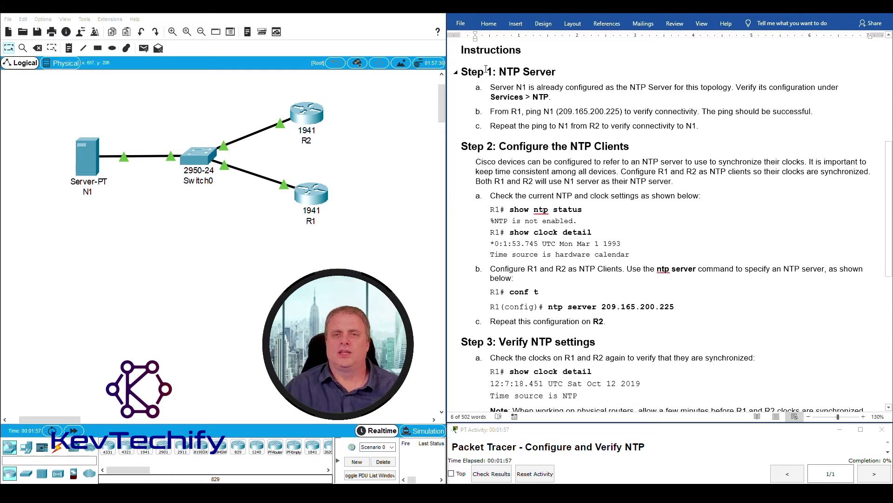
# Read the NTP Server instructions, check the NTP service configuration on server N1, and close its window
pyautogui.moveTo(500, 71); pyautogui.dragTo(560, 72)
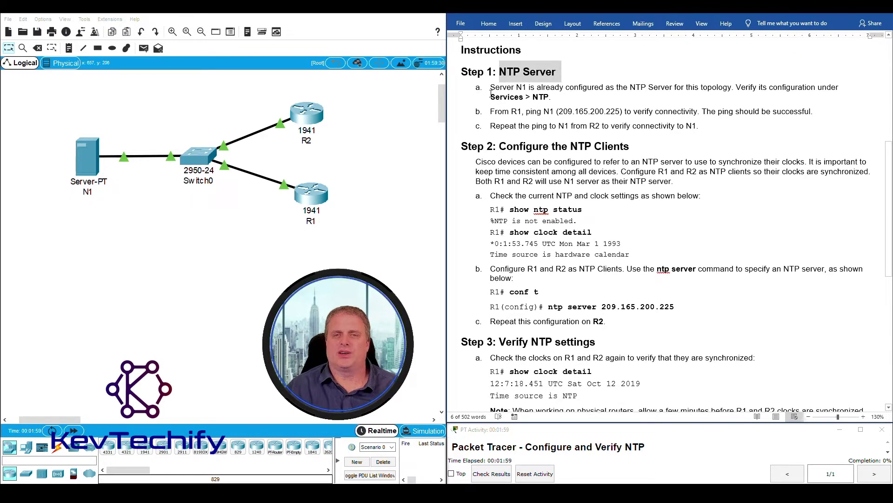
pyautogui.moveTo(493, 89); pyautogui.dragTo(549, 96)
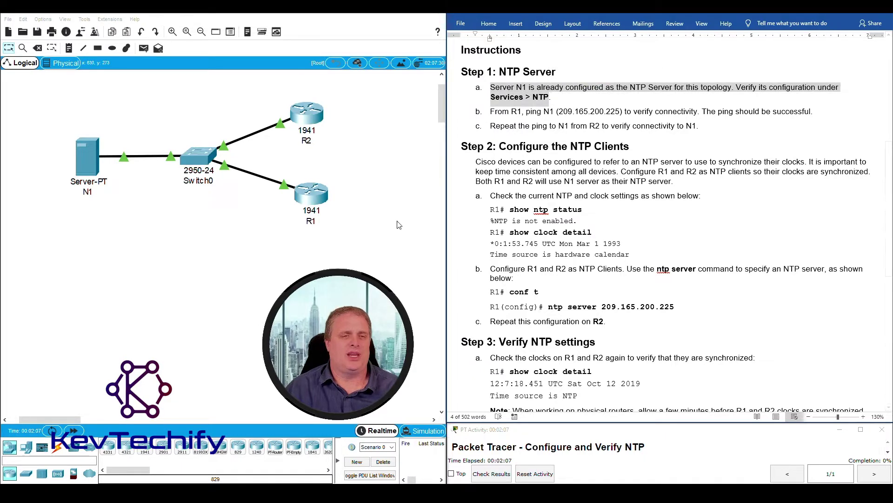
pyautogui.click(354, 65)
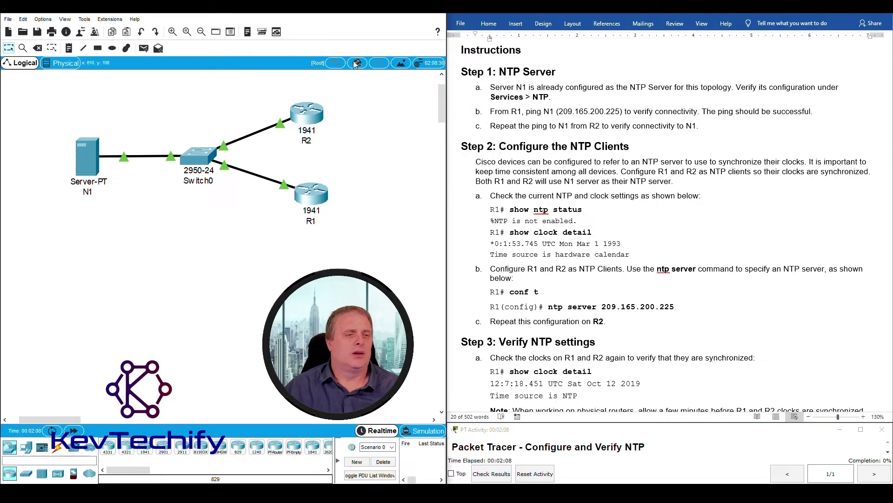
pyautogui.click(92, 155)
pyautogui.moveTo(500, 113); pyautogui.dragTo(220, 20)
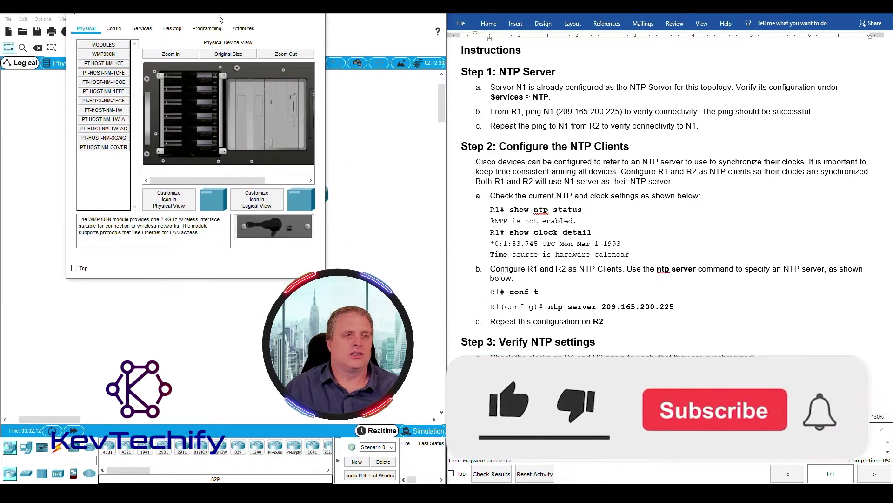
pyautogui.click(141, 30)
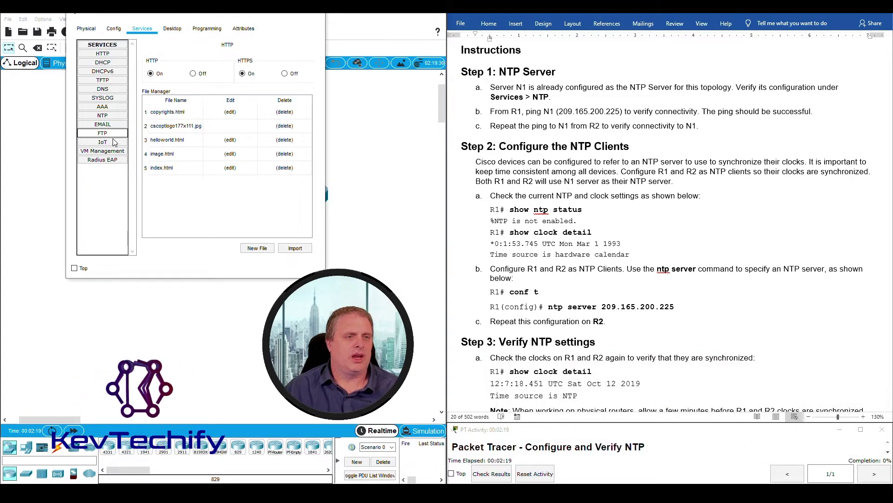
pyautogui.click(104, 116)
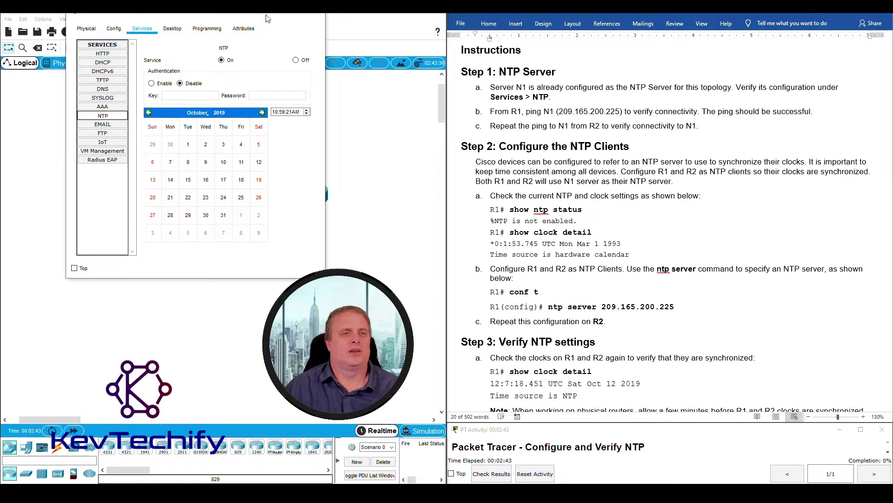
pyautogui.click(320, 14)
# Open router R1's command line interface in a widened device window
pyautogui.moveTo(490, 87); pyautogui.dragTo(799, 111)
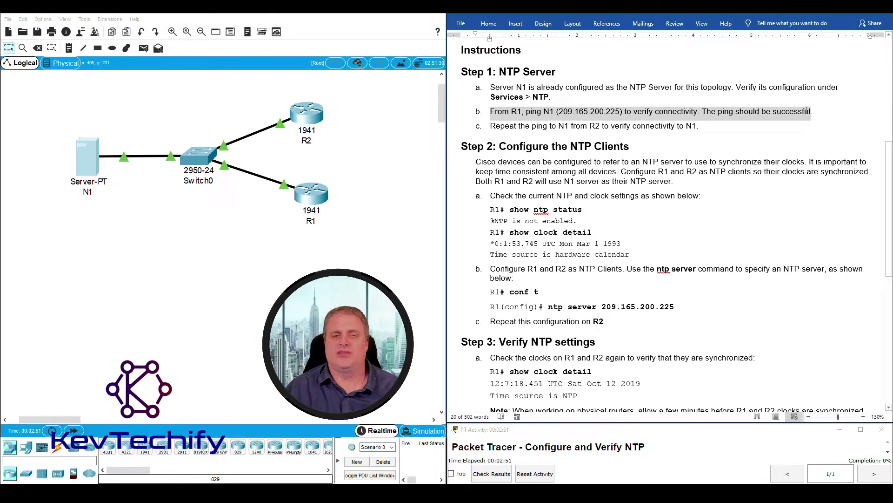
pyautogui.click(311, 192)
pyautogui.moveTo(444, 108); pyautogui.dragTo(152, 14)
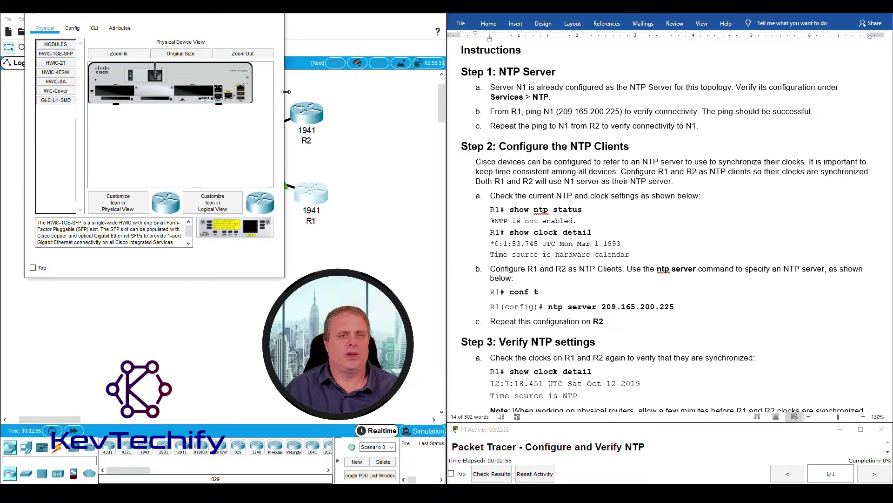
pyautogui.moveTo(284, 92); pyautogui.dragTo(407, 92)
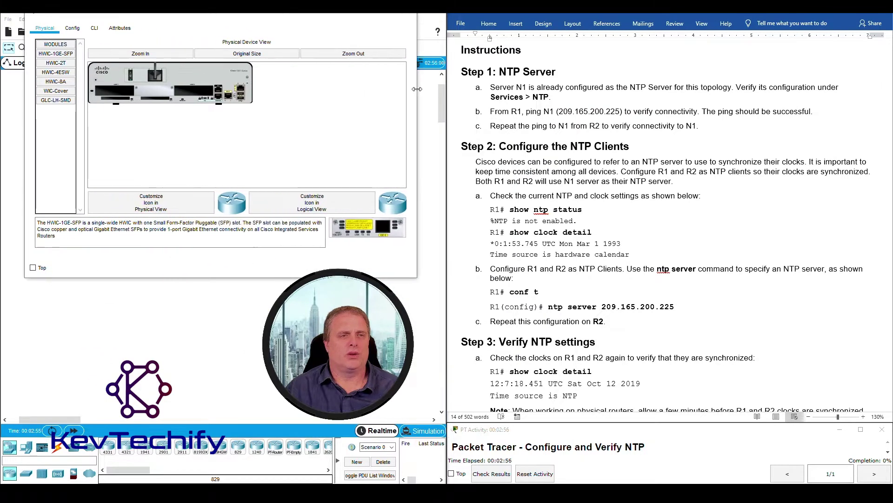
pyautogui.click(94, 29)
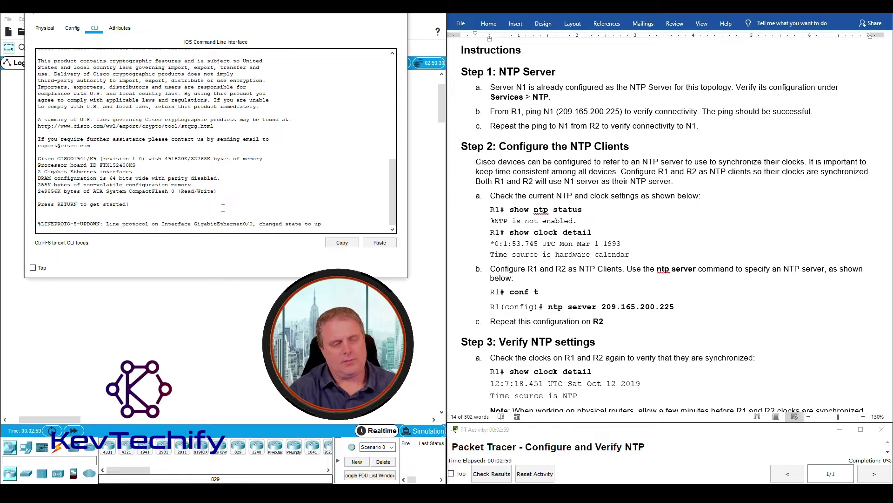
# Start R1's console session and enter privileged EXEC mode with the enable command
pyautogui.press('Return')
pyautogui.press('Return')
pyautogui.press('Return')
pyautogui.write('enable')
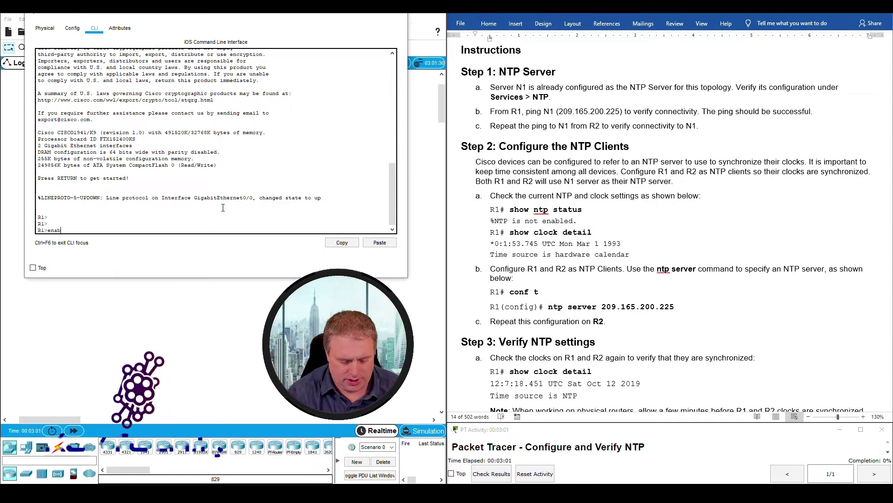
pyautogui.press('Return')
pyautogui.press('Return')
pyautogui.press('Return')
pyautogui.press('Return')
# Ping server N1 at 209.165.200.225 from R1
pyautogui.write('ping 209.165.200.2')
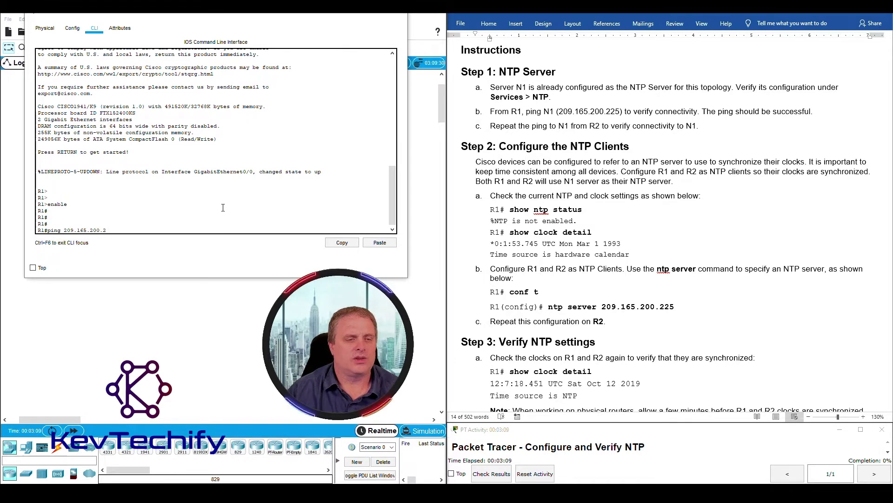
pyautogui.write('25')
pyautogui.press('Return')
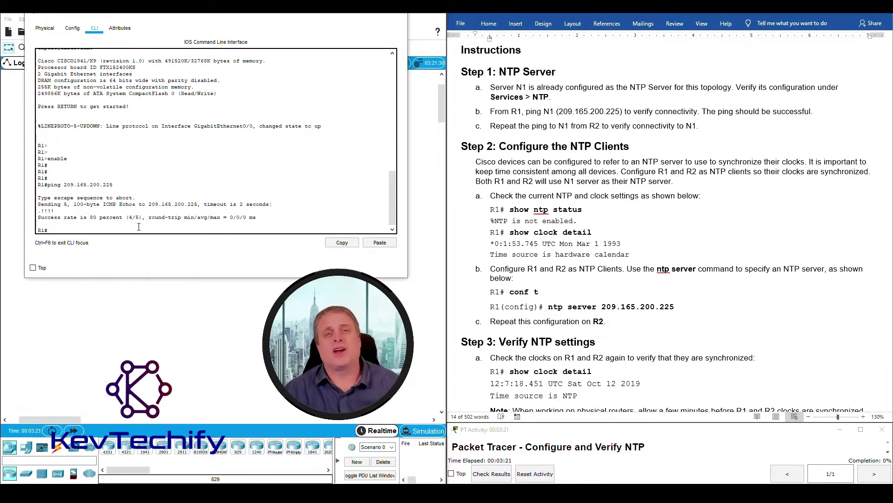
# Inspect the echo results of R1's first ping and repeat the ping to 209.165.200.225
pyautogui.moveTo(51, 203); pyautogui.dragTo(273, 205)
pyautogui.click(39, 212)
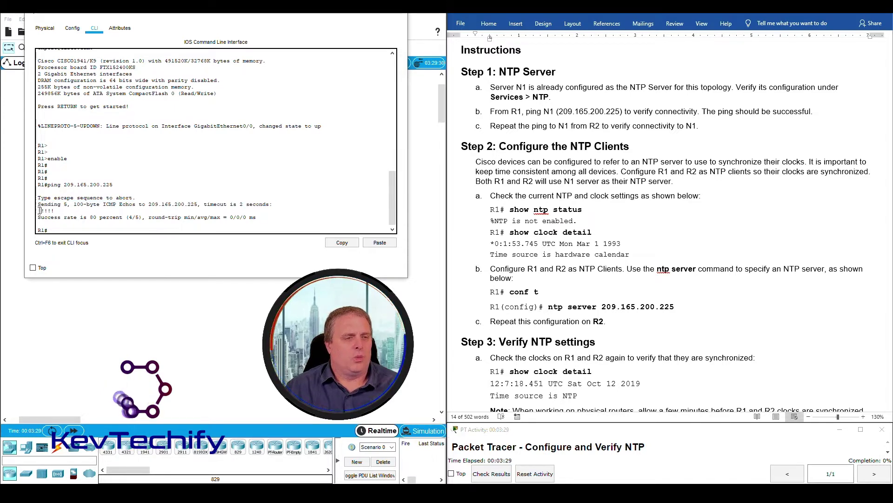
pyautogui.moveTo(42, 210); pyautogui.dragTo(39, 211)
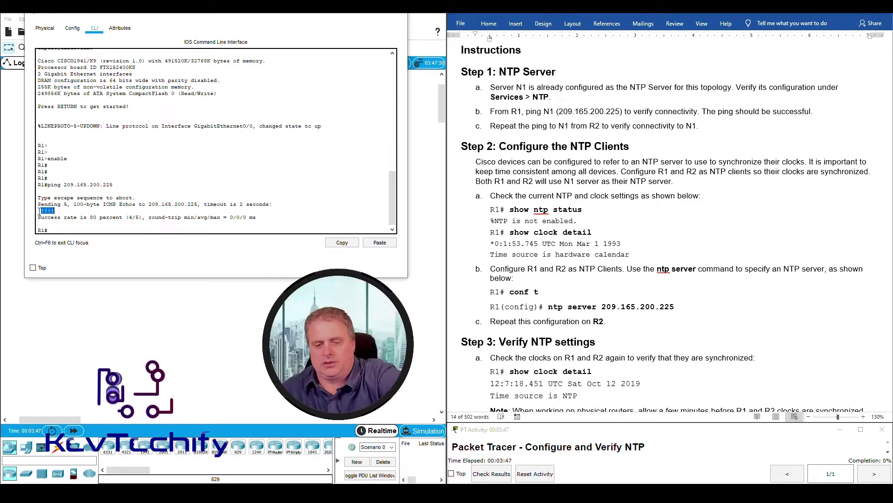
pyautogui.click(43, 211)
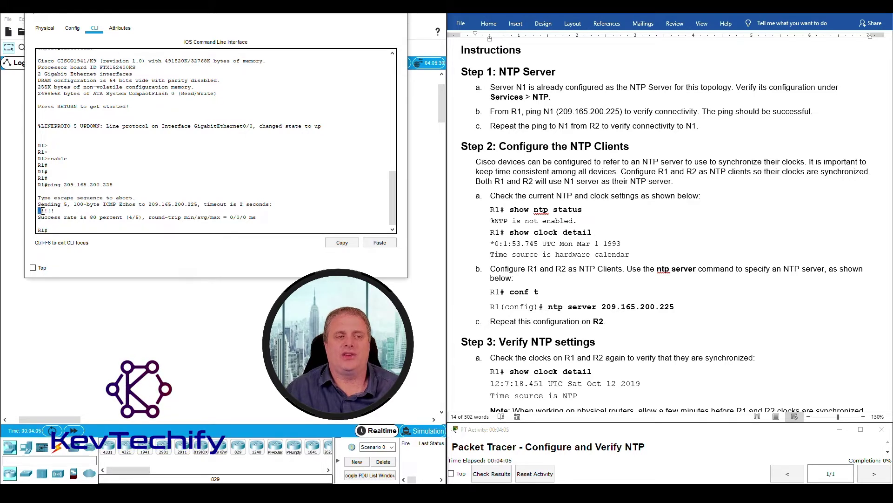
pyautogui.moveTo(47, 210); pyautogui.dragTo(55, 210)
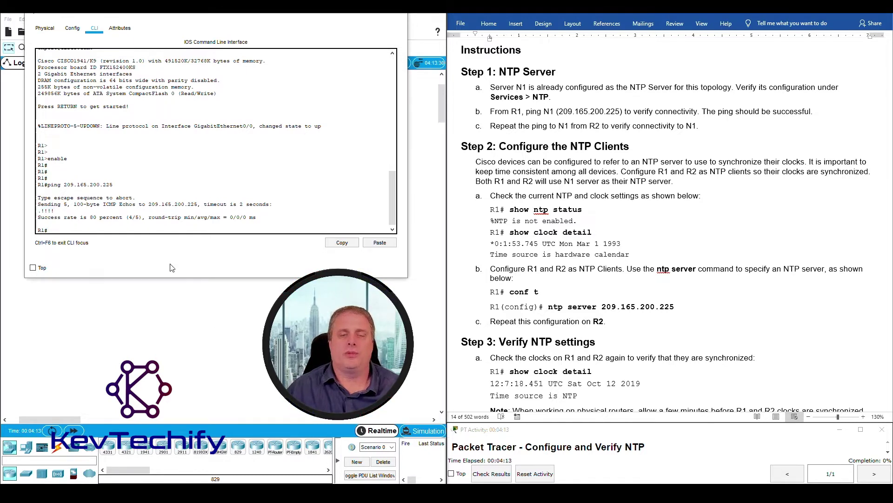
pyautogui.press('Up')
pyautogui.press('Return')
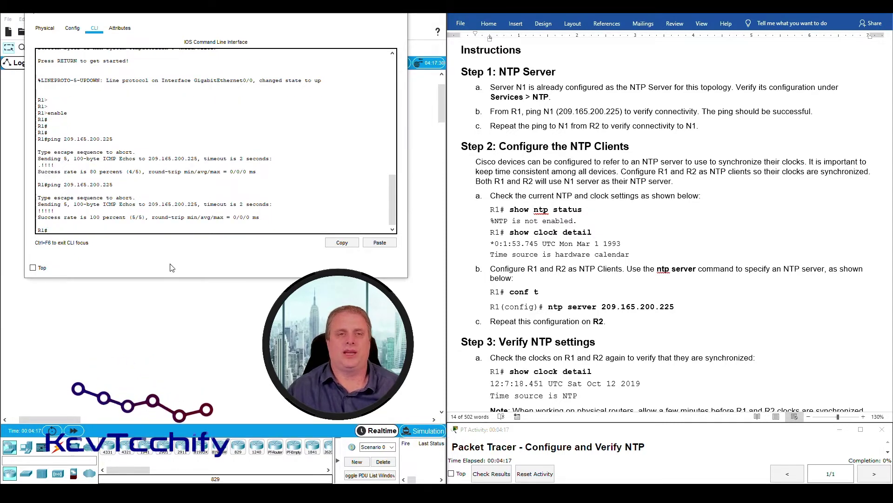
# Close R1's window and open router R2's command line interface in a widened device window
pyautogui.moveTo(490, 111); pyautogui.dragTo(812, 111)
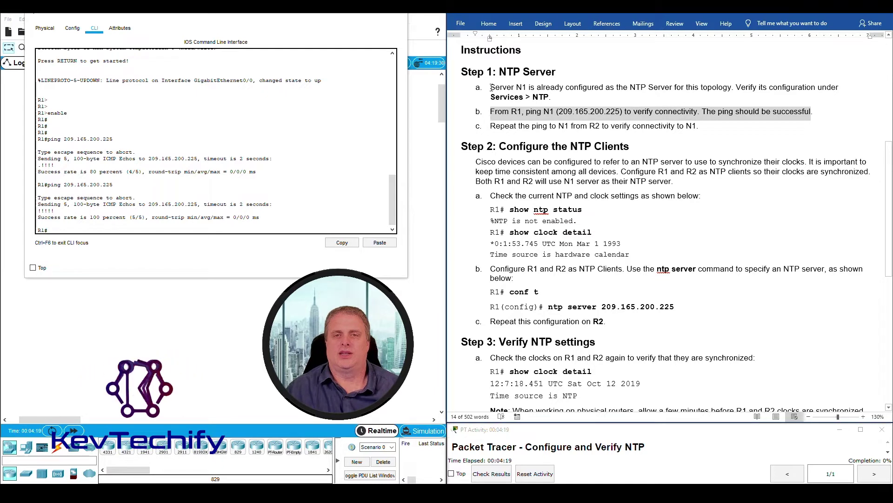
pyautogui.moveTo(491, 125); pyautogui.dragTo(698, 126)
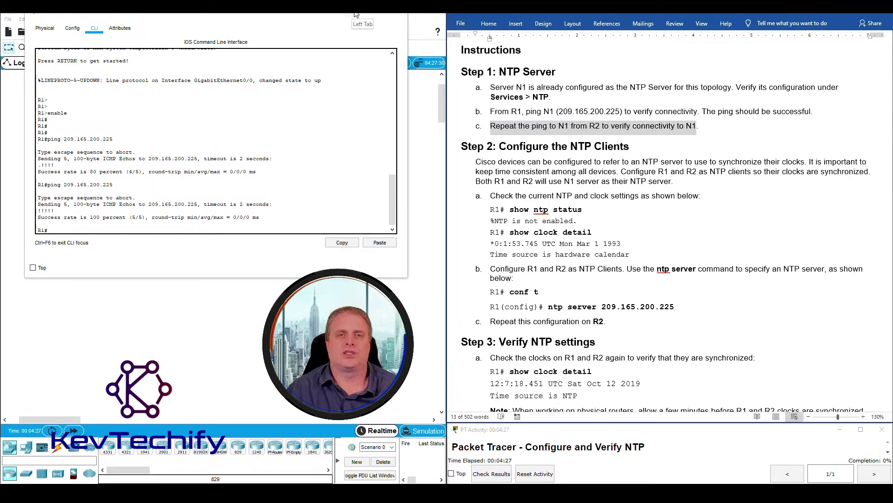
pyautogui.click(398, 10)
pyautogui.click(310, 115)
pyautogui.moveTo(344, 106); pyautogui.dragTo(60, 14)
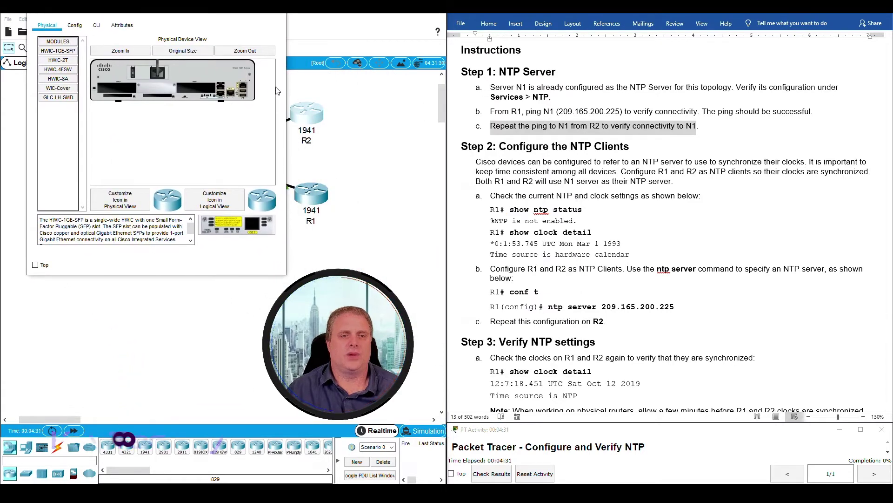
pyautogui.moveTo(286, 90); pyautogui.dragTo(429, 90)
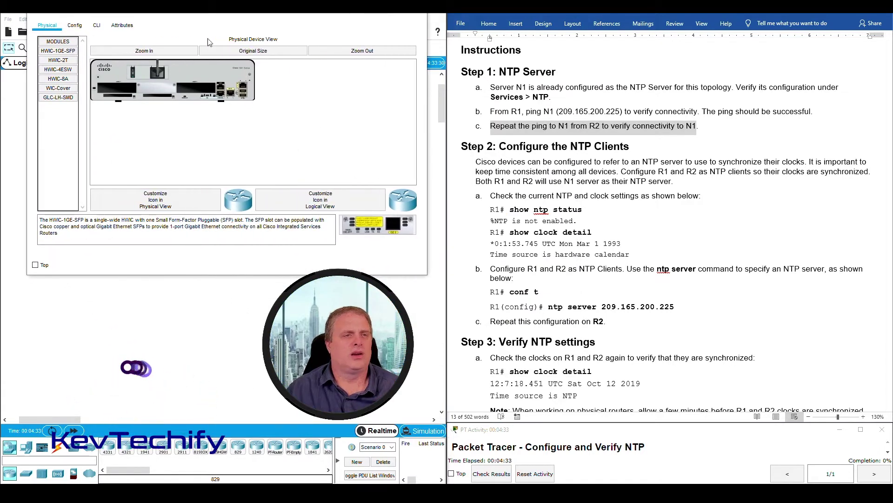
pyautogui.click(96, 25)
pyautogui.click(183, 165)
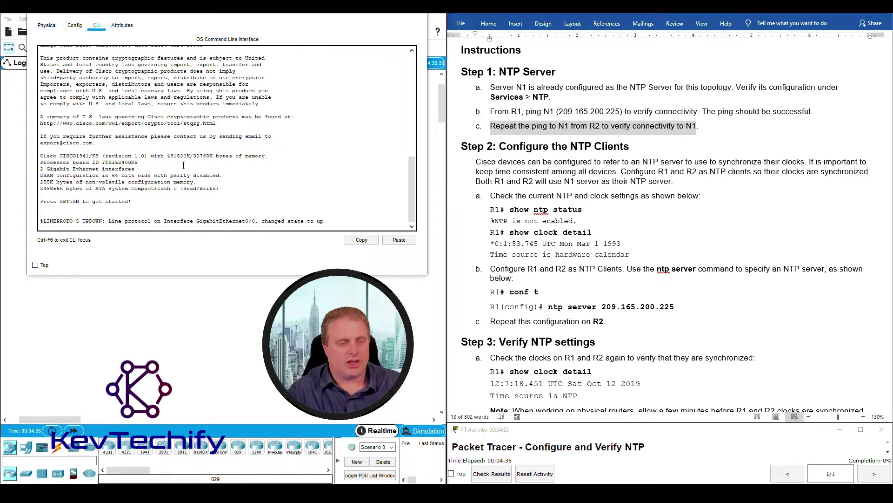
# Start R2's console session and enter privileged EXEC mode with the enable command
pyautogui.press('Return')
pyautogui.press('Return')
pyautogui.press('Return')
pyautogui.write('enabl')
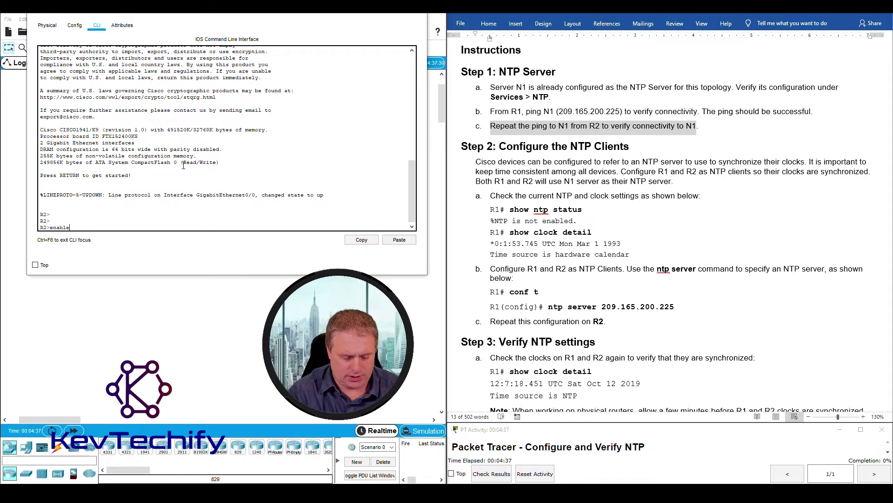
pyautogui.write('e')
pyautogui.press('Return')
pyautogui.press('Return')
pyautogui.press('Return')
pyautogui.press('Return')
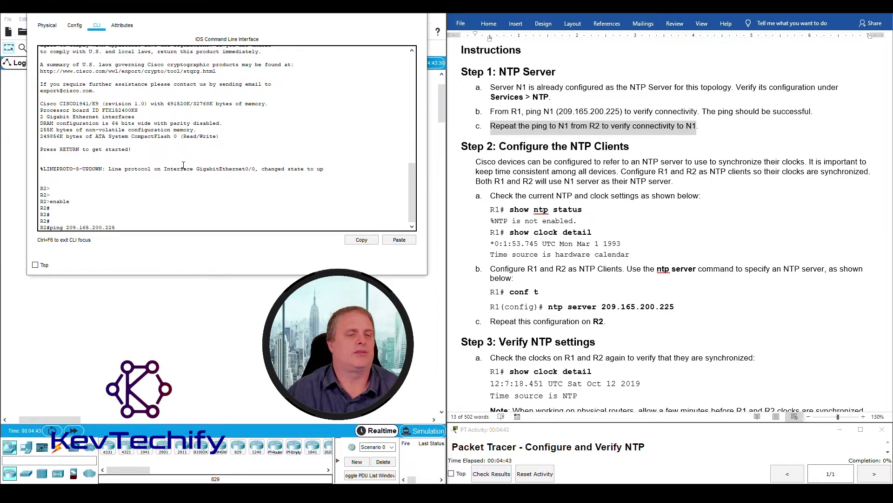
# Ping server N1 at 209.165.200.225 twice from R2 to verify connectivity
pyautogui.write('ping 209.165.200.225')
pyautogui.press('Return')
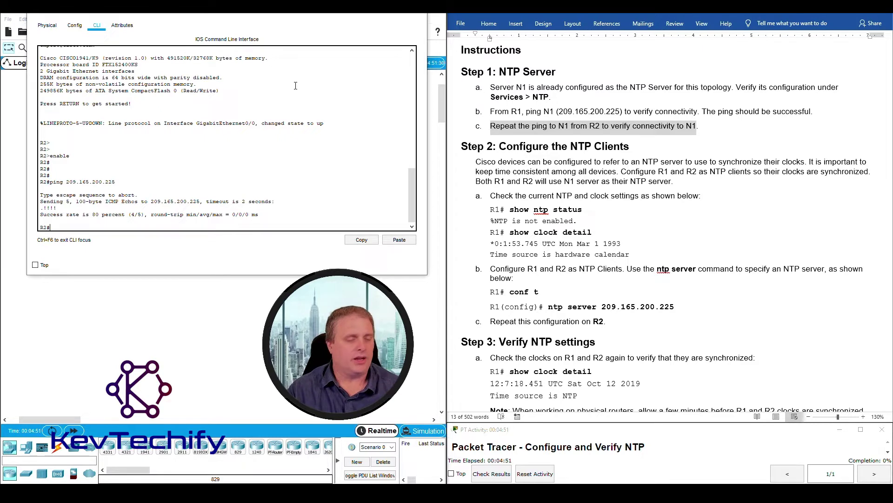
pyautogui.press('Return')
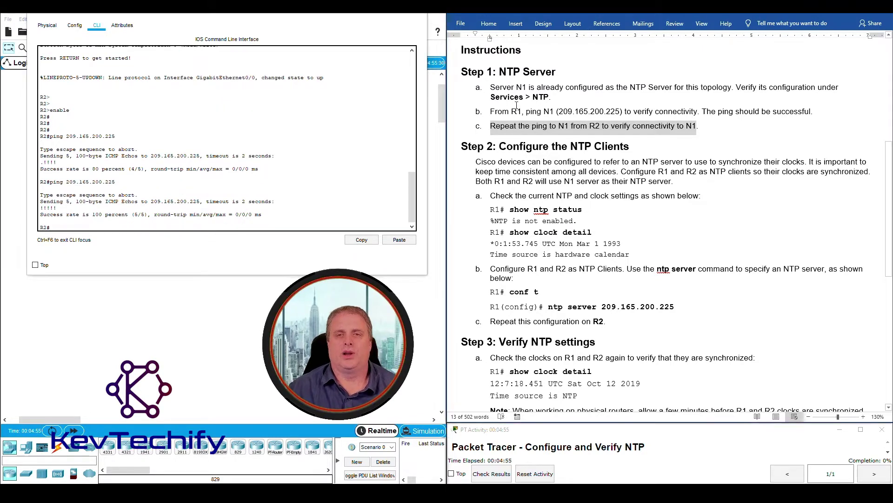
# Read the Step 2 introduction on configuring the NTP clients and its first task of checking the current NTP and clock settings
pyautogui.click(539, 117)
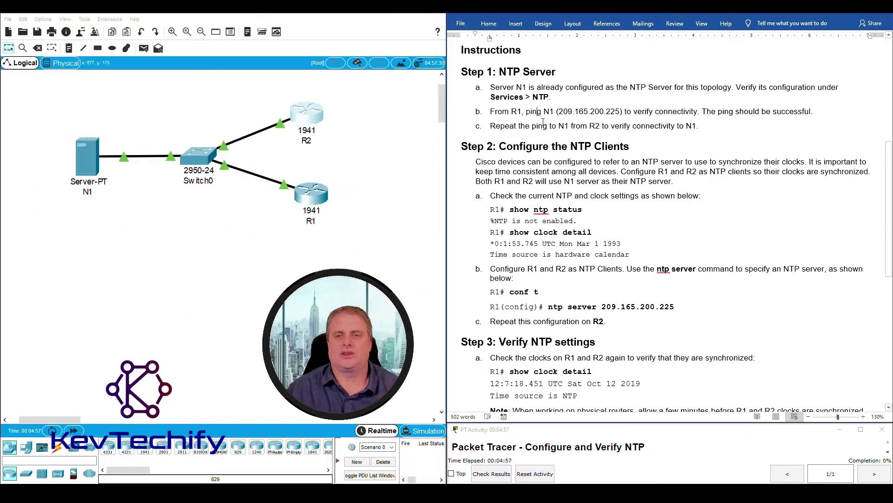
pyautogui.scroll(-2, 543, 122)
pyautogui.moveTo(501, 90); pyautogui.dragTo(619, 88)
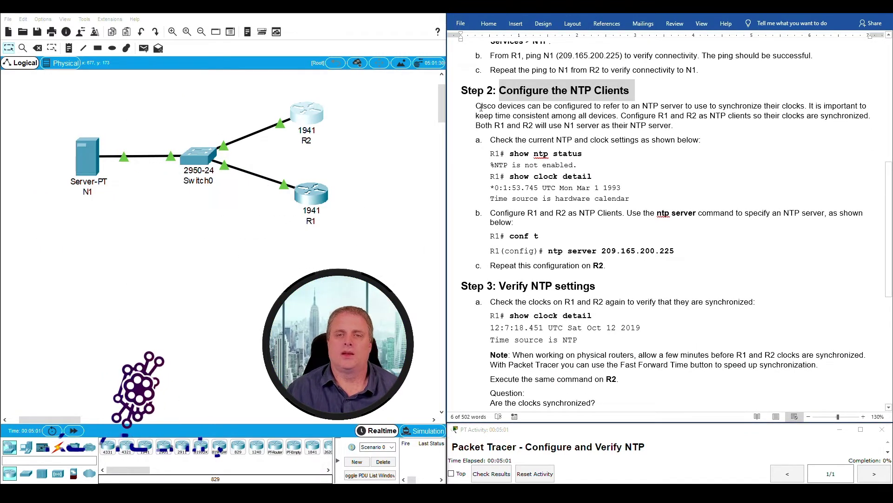
pyautogui.moveTo(475, 106); pyautogui.dragTo(670, 107)
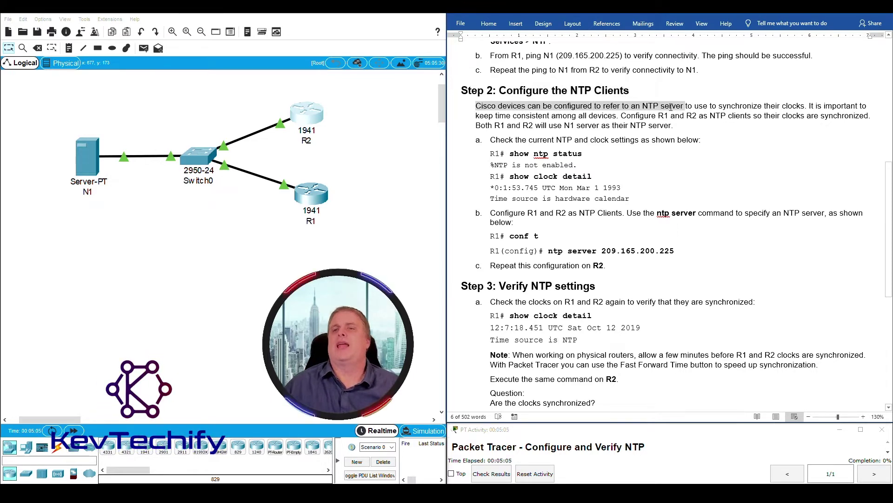
pyautogui.moveTo(473, 106); pyautogui.dragTo(796, 109)
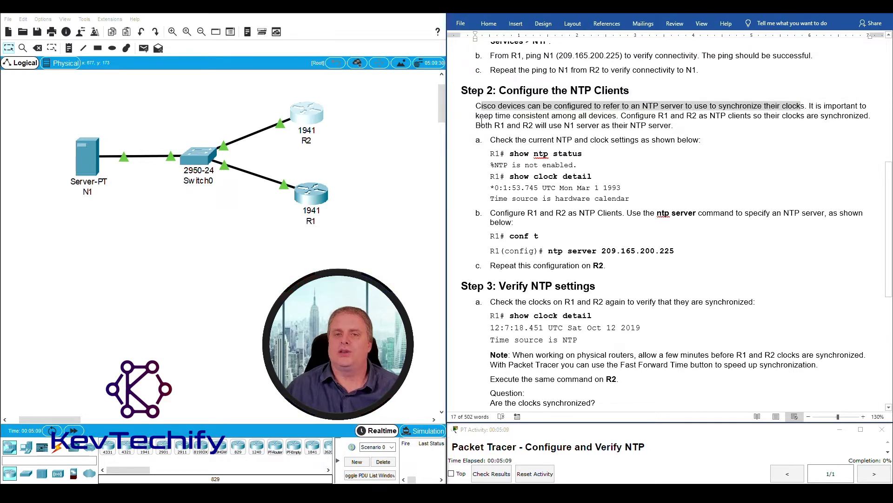
pyautogui.moveTo(497, 116); pyautogui.dragTo(868, 116)
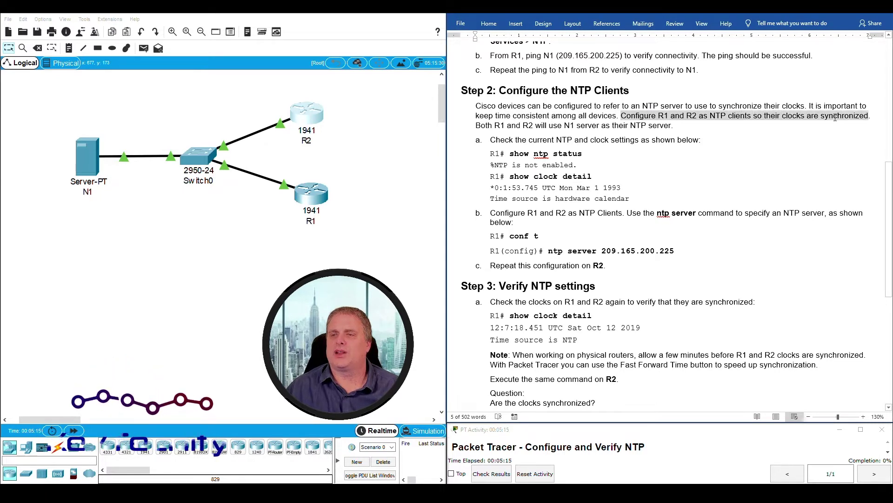
pyautogui.moveTo(476, 126); pyautogui.dragTo(654, 127)
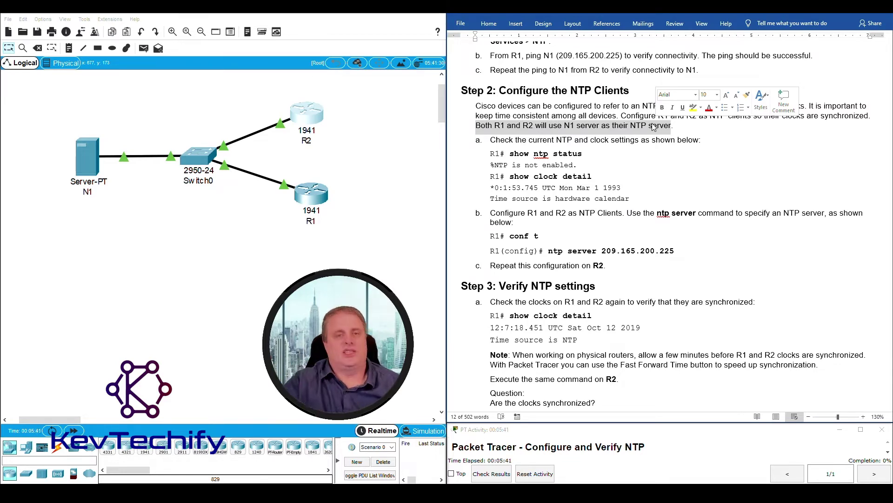
pyautogui.click(623, 139)
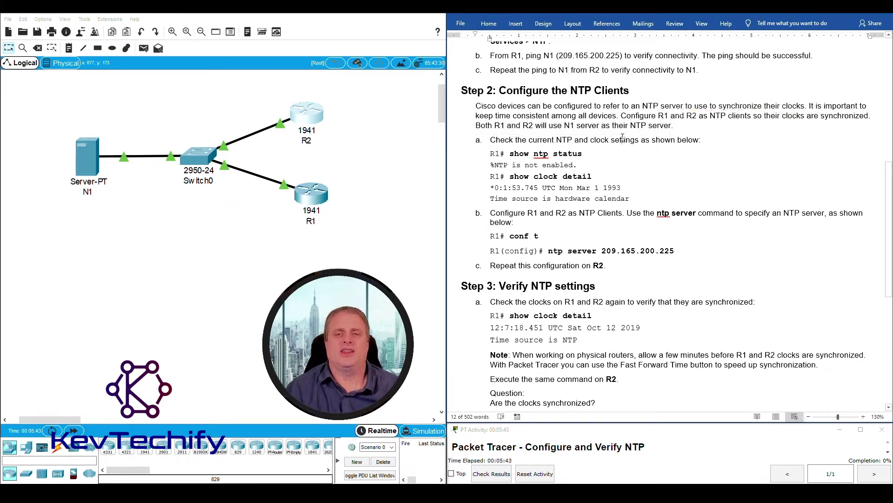
pyautogui.click(494, 139)
pyautogui.moveTo(493, 139); pyautogui.dragTo(700, 138)
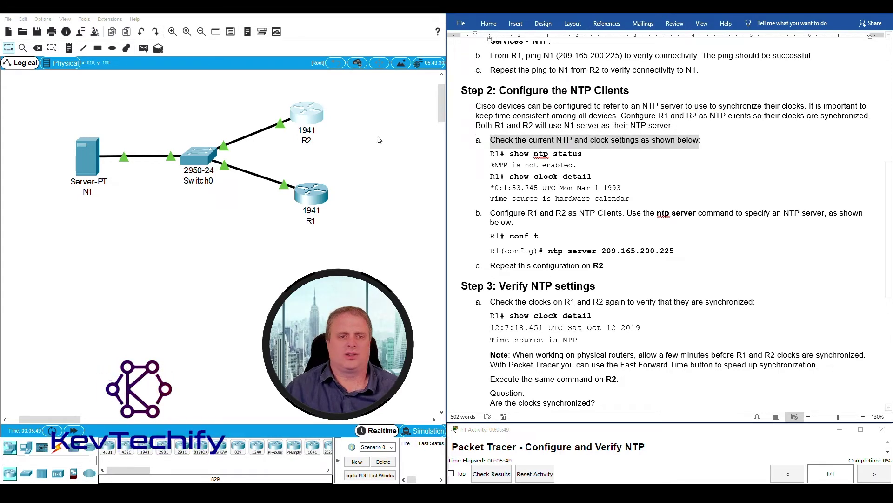
# Open router R1's command line interface, display its NTP status with show ntp status, and examine the reply
pyautogui.click(316, 201)
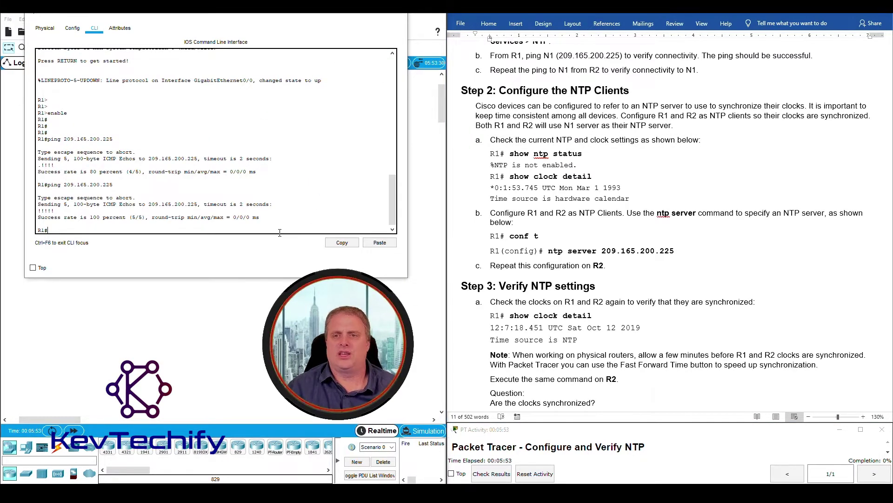
pyautogui.press('Return')
pyautogui.press('Return')
pyautogui.press('Return')
pyautogui.press('Return')
pyautogui.press('Return')
pyautogui.press('Return')
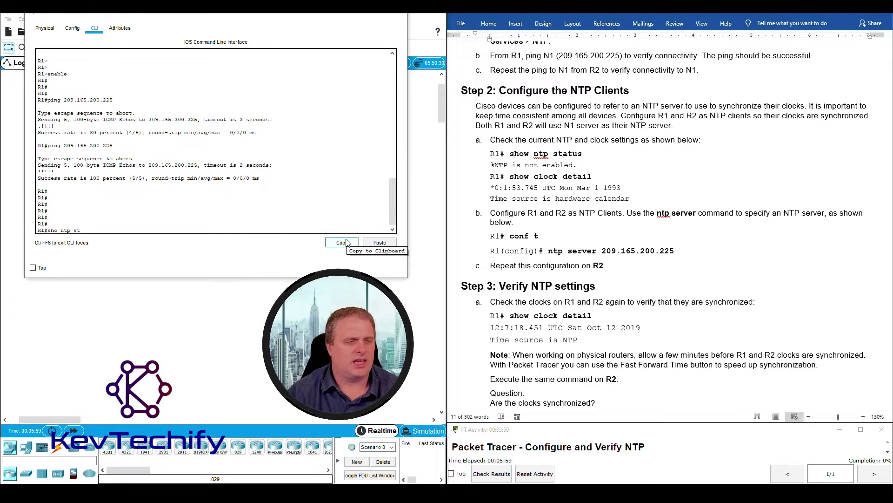
pyautogui.write('sho ntp st')
pyautogui.press('Return')
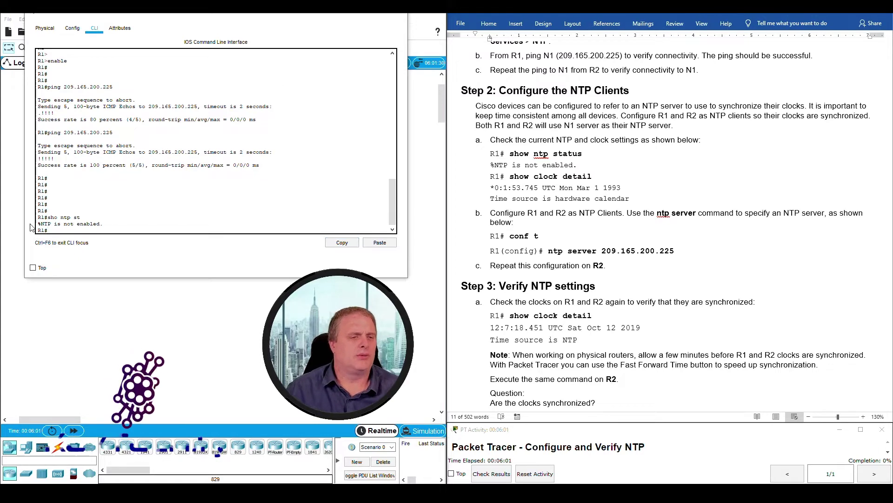
pyautogui.moveTo(38, 224); pyautogui.dragTo(103, 231)
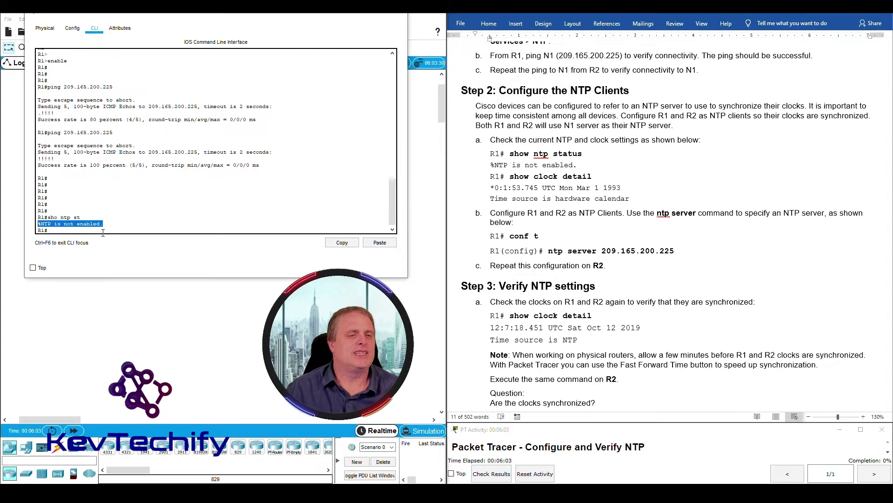
# Run show clock detail on R1 and examine the reported date, time and time source
pyautogui.click(103, 232)
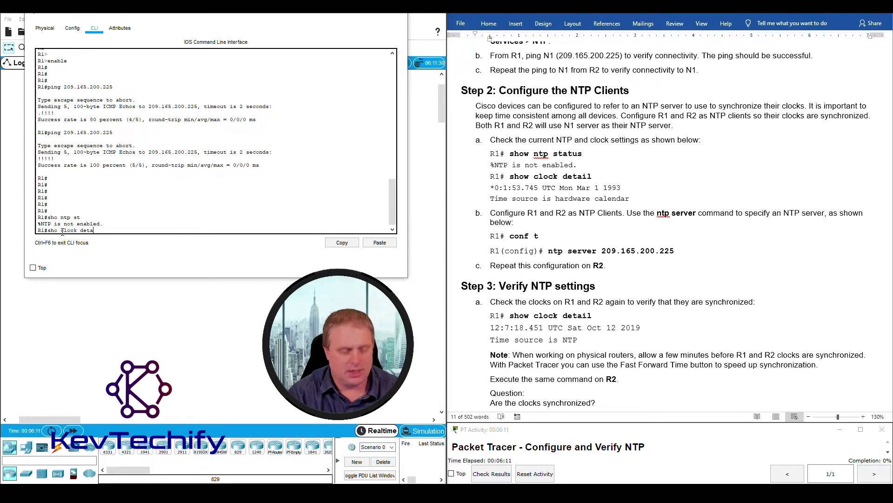
pyautogui.press('Return')
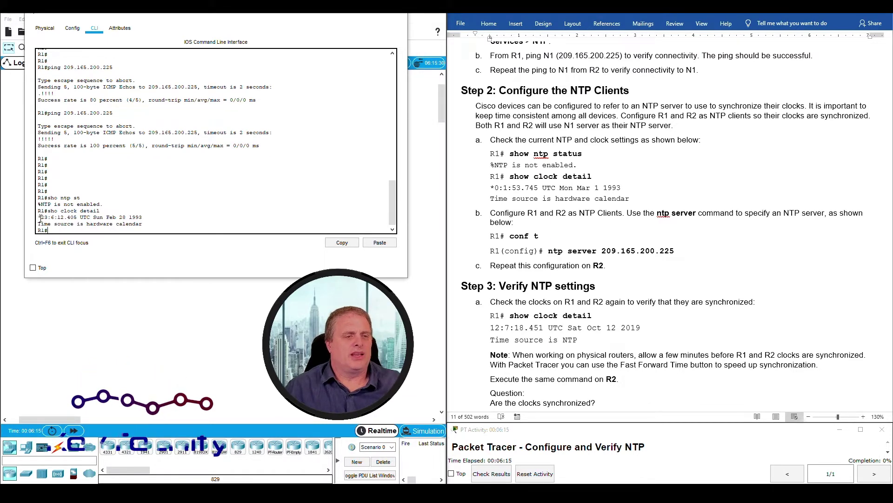
pyautogui.moveTo(40, 218); pyautogui.dragTo(48, 216)
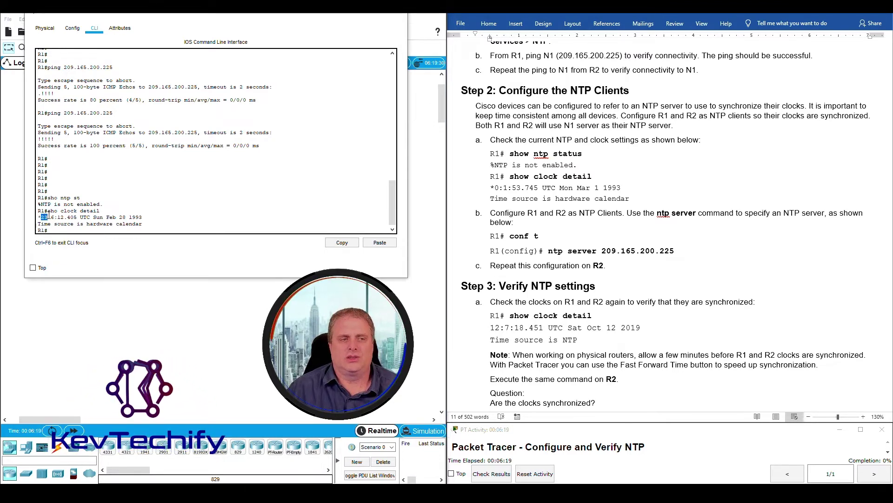
pyautogui.moveTo(49, 215); pyautogui.dragTo(139, 215)
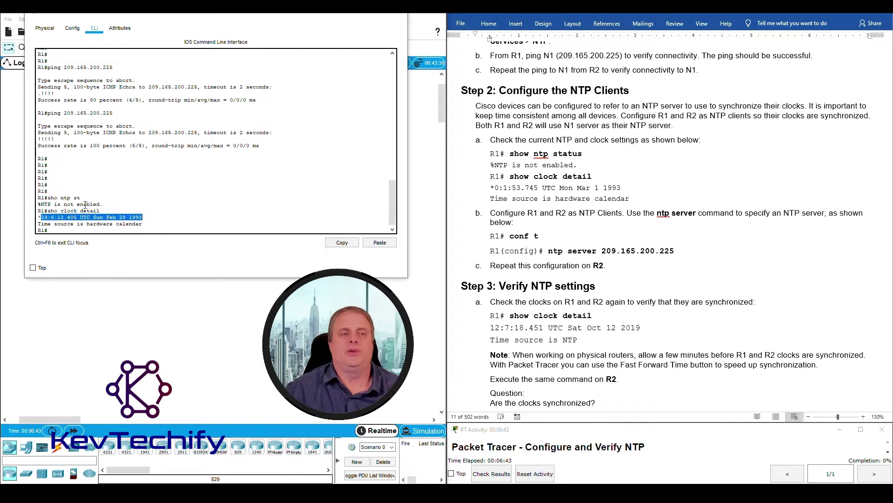
pyautogui.click(39, 224)
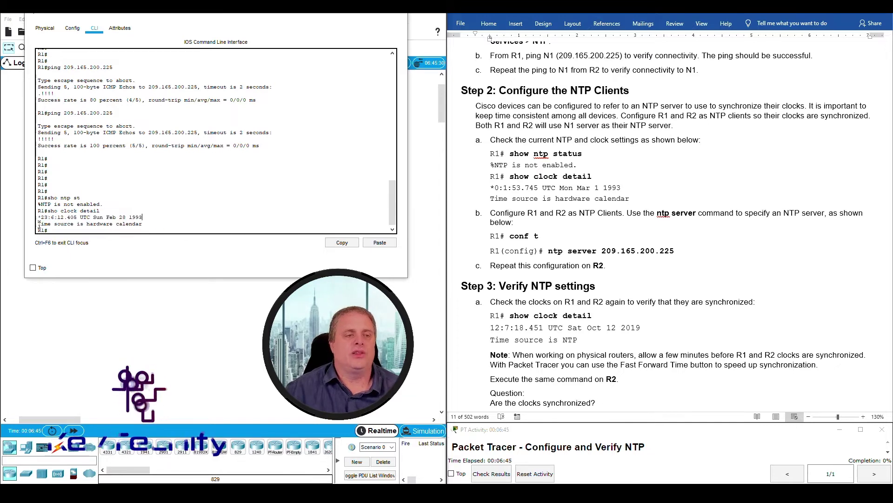
pyautogui.moveTo(39, 224); pyautogui.dragTo(146, 223)
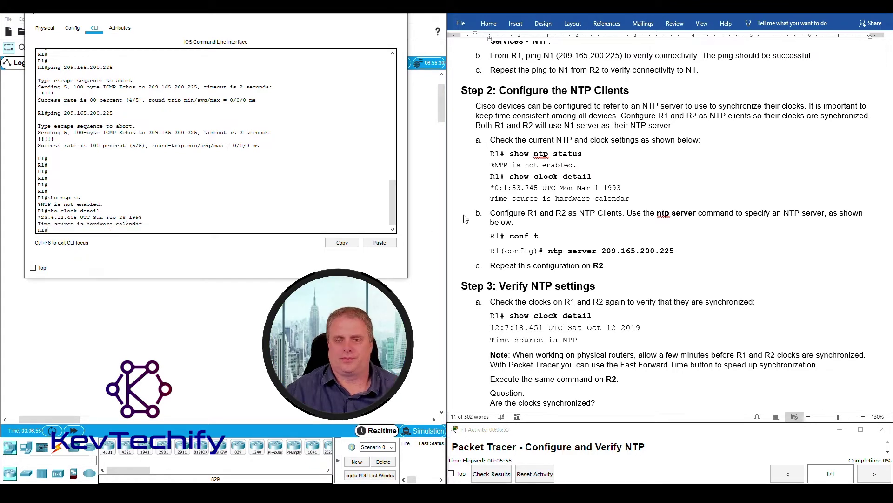
# Read the Step 2b instruction on configuring R1 and R2 as NTP clients with the ntp server command
pyautogui.click(536, 207)
pyautogui.scroll(-2, 534, 205)
pyautogui.scroll(1, 534, 204)
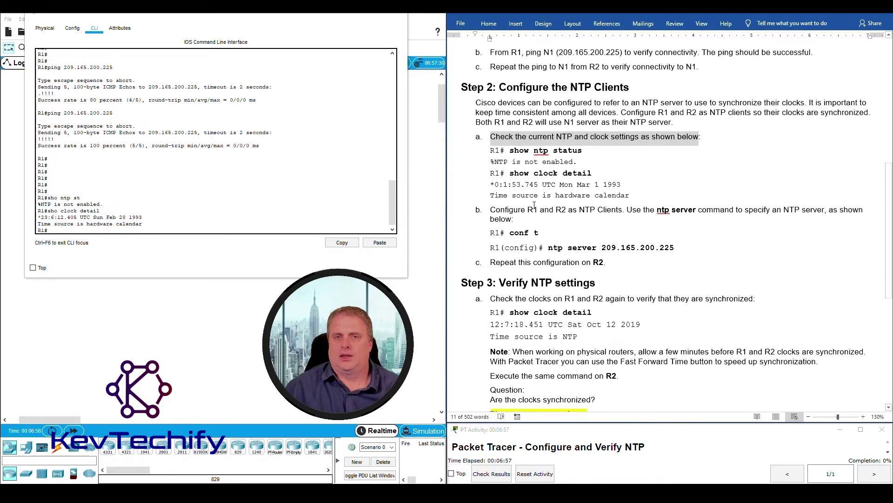
pyautogui.moveTo(491, 186); pyautogui.dragTo(772, 185)
# Return to R1's console and enter global configuration mode with conf t
pyautogui.click(80, 227)
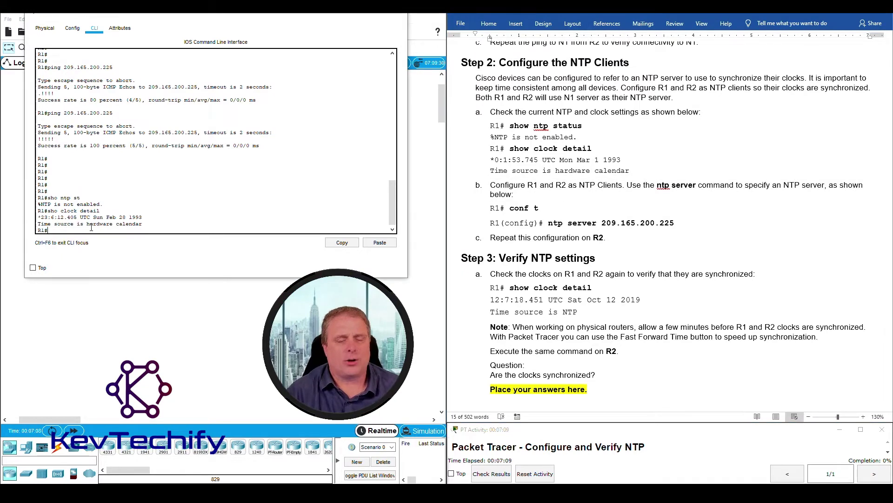
pyautogui.press('Return')
pyautogui.press('Return')
pyautogui.press('Return')
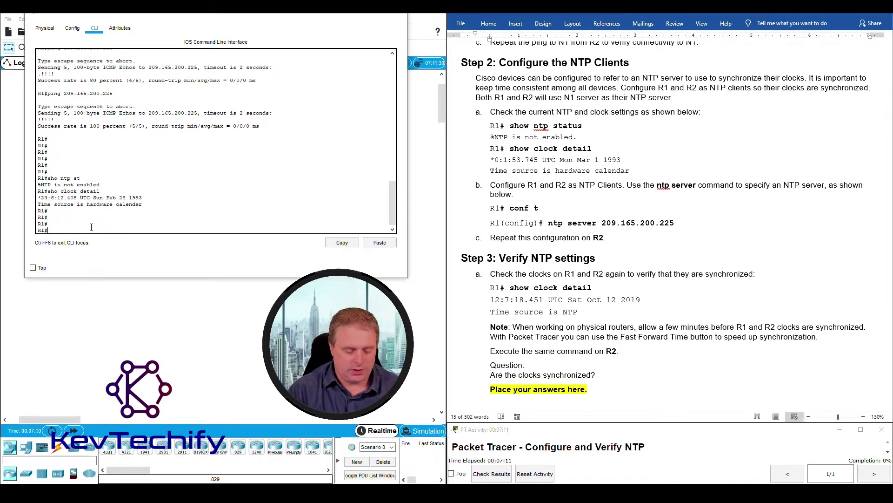
pyautogui.write('conf ')
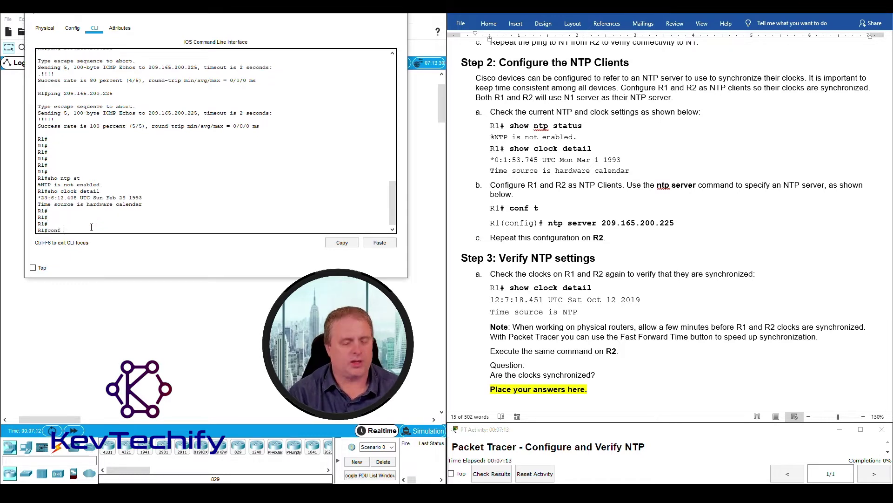
pyautogui.write('t')
pyautogui.press('Return')
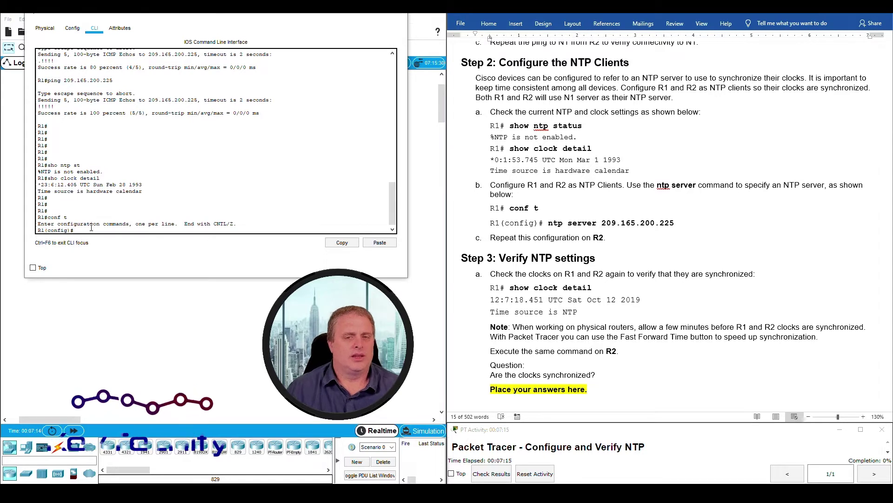
# Specify 209.165.200.225 as R1's NTP server with the ntp server command and exit configuration mode
pyautogui.write('nt')
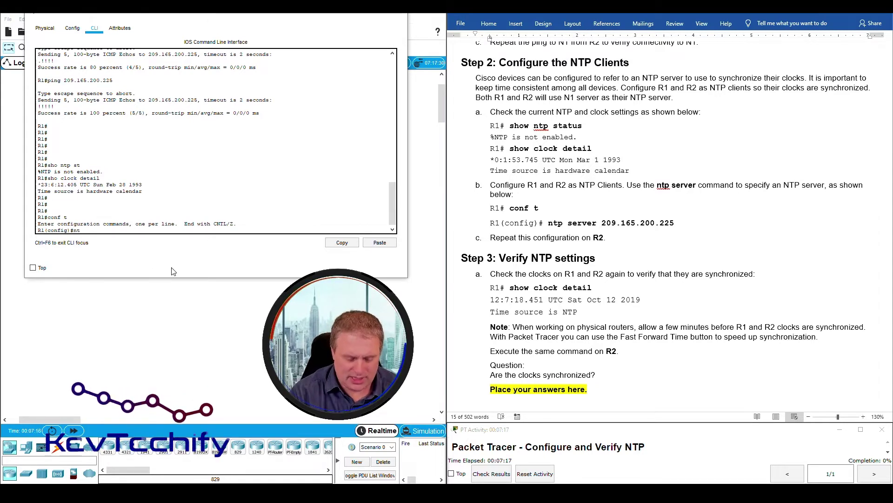
pyautogui.write('p')
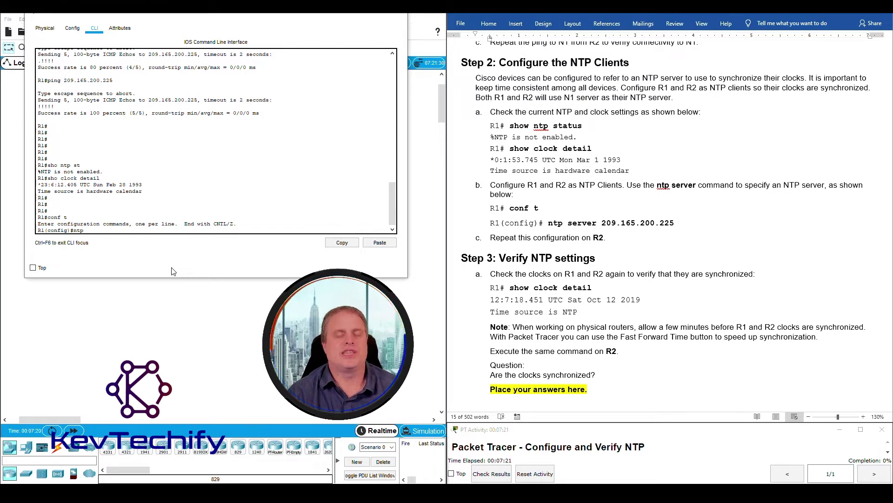
pyautogui.write(' server')
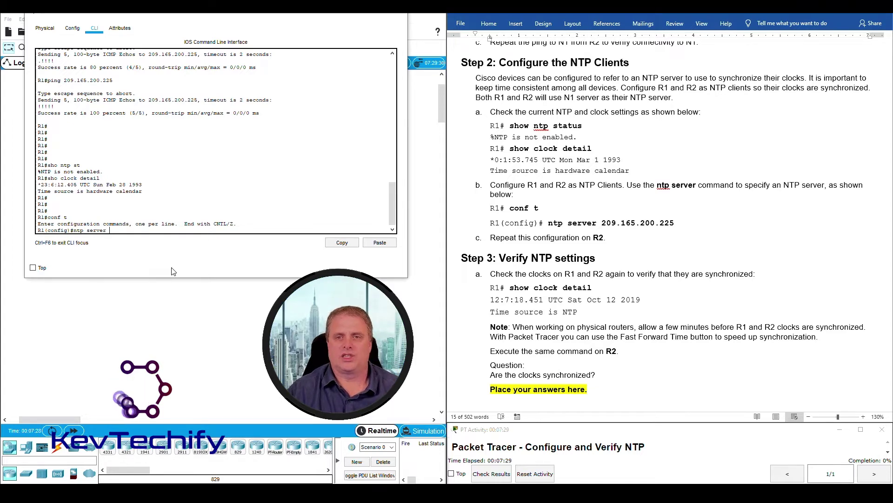
pyautogui.write('209.165.200.22')
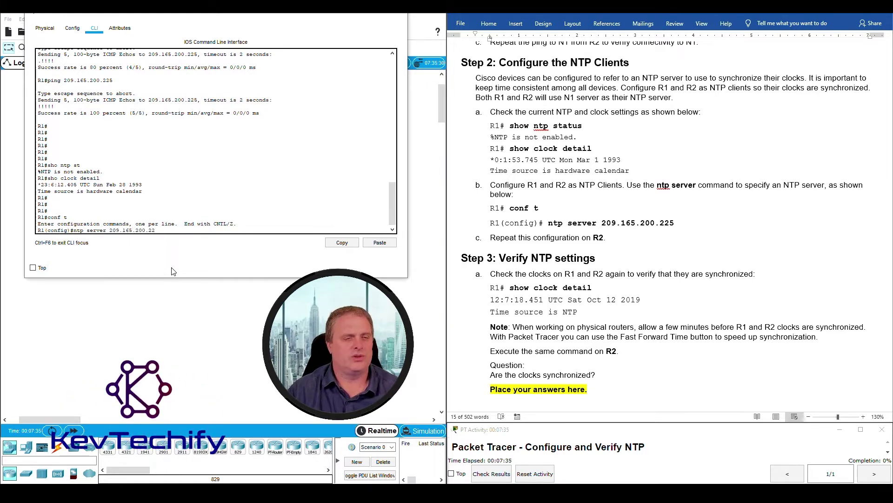
pyautogui.write('5')
pyautogui.press('Return')
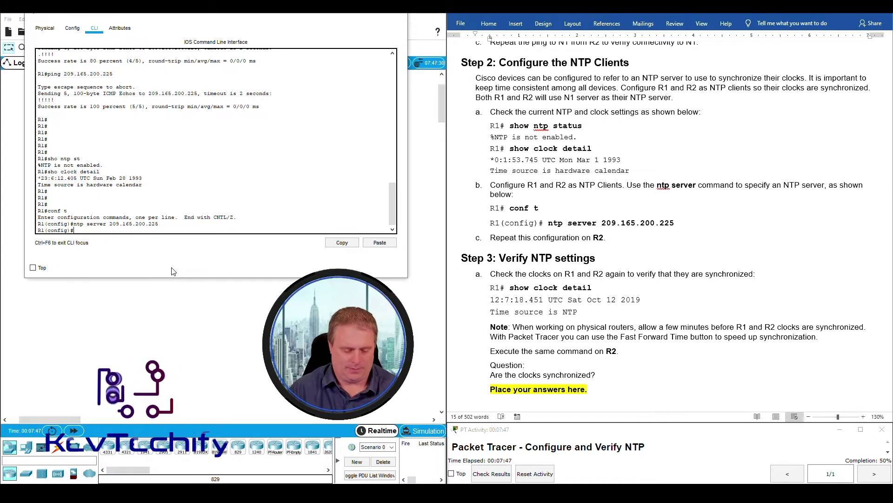
pyautogui.write('exit')
pyautogui.press('Return')
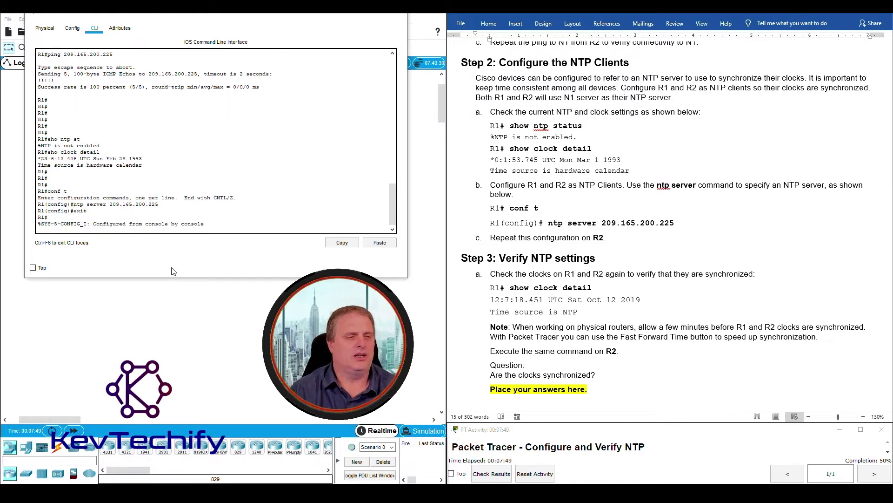
pyautogui.press('Return')
pyautogui.press('Return')
# Review the instruction to repeat the configuration on R2, then close R1's window and open R2's command line interface
pyautogui.moveTo(772, 185); pyautogui.dragTo(490, 185)
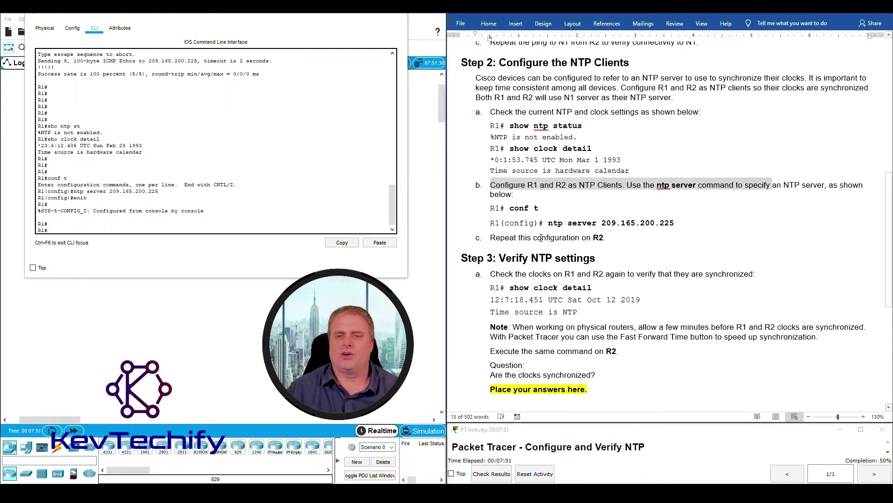
pyautogui.moveTo(494, 238); pyautogui.dragTo(600, 236)
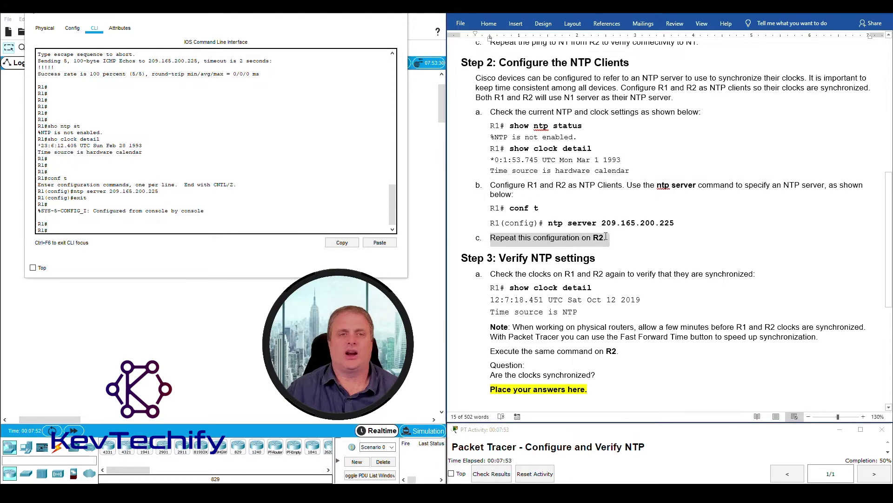
pyautogui.click(357, 8)
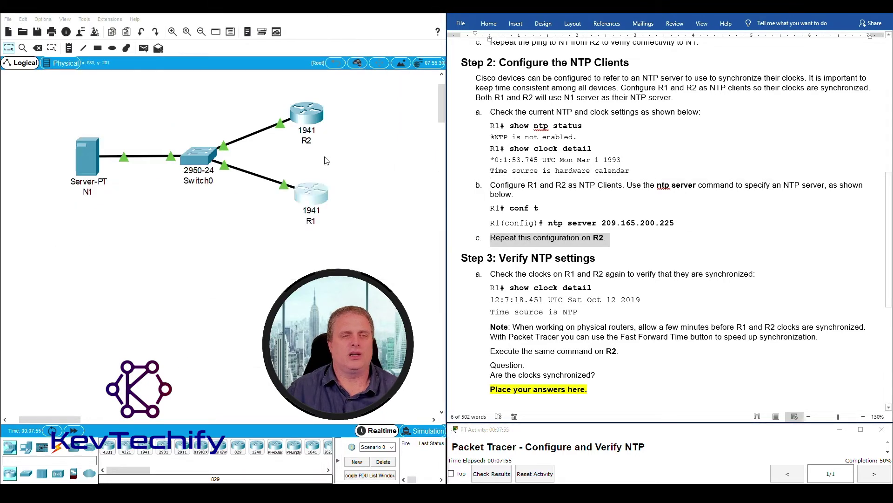
pyautogui.click(311, 117)
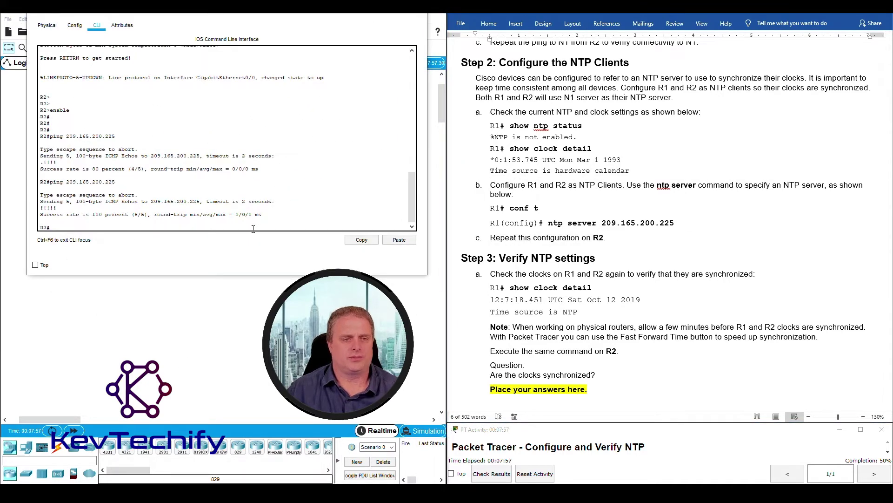
# Enter R2's global configuration mode and specify 209.165.200.225 as its NTP server
pyautogui.press('Return')
pyautogui.press('Return')
pyautogui.press('Return')
pyautogui.write('conf t')
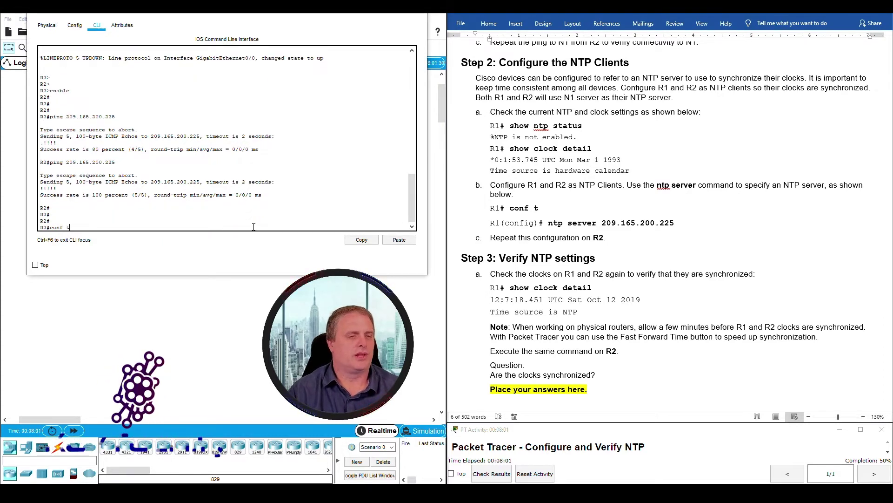
pyautogui.press('Return')
pyautogui.write('ntp server 209.165.200.225')
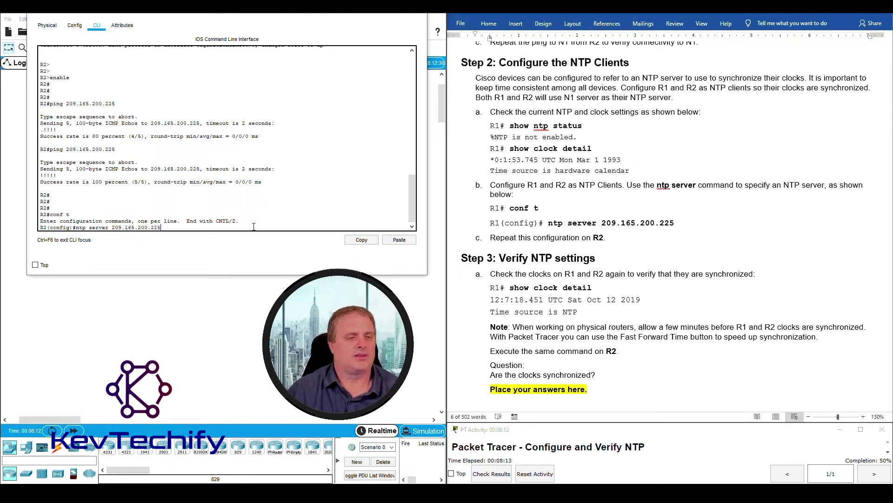
pyautogui.press('Return')
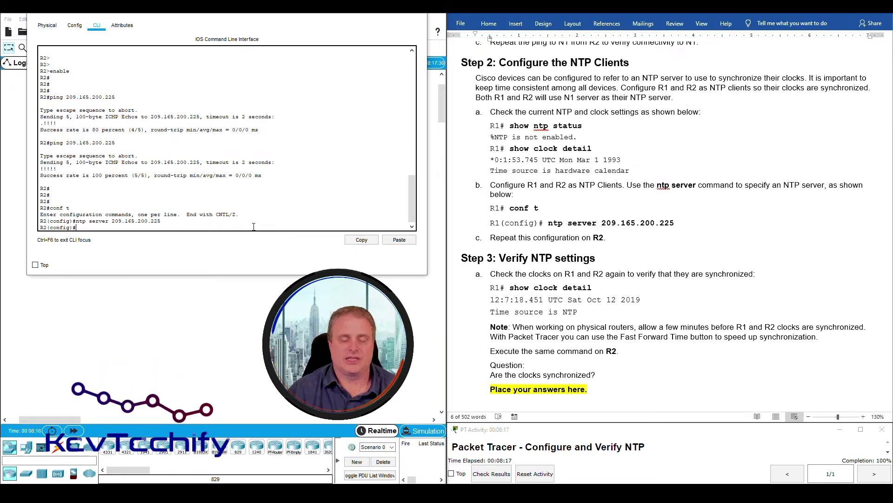
# Exit global configuration mode on R2 and return to the privileged EXEC prompt
pyautogui.press('Return')
pyautogui.press('Return')
pyautogui.write('exit')
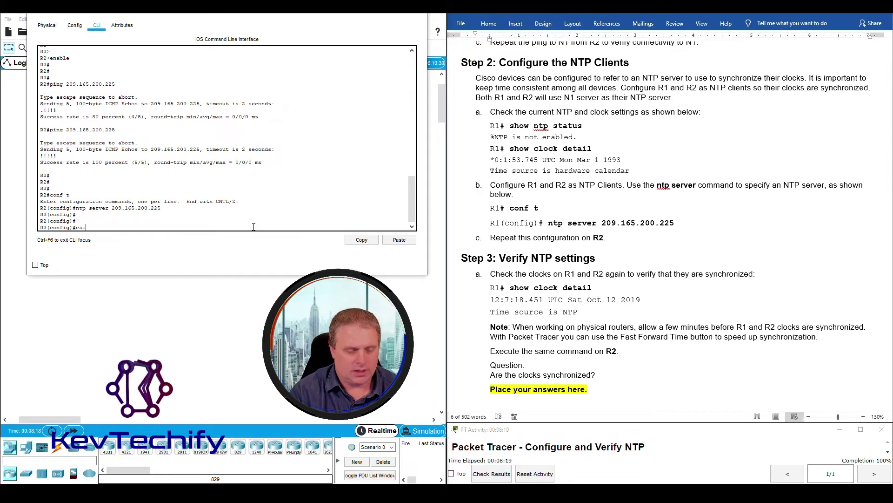
pyautogui.press('Return')
pyautogui.press('Return')
pyautogui.press('Return')
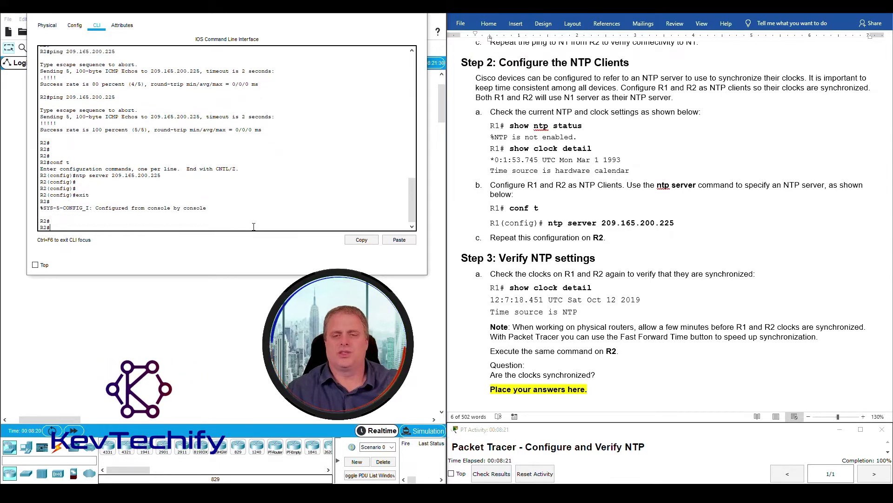
# Read the Step 3a instruction on checking the clocks of R1 and R2 for synchronization
pyautogui.scroll(-3, 562, 242)
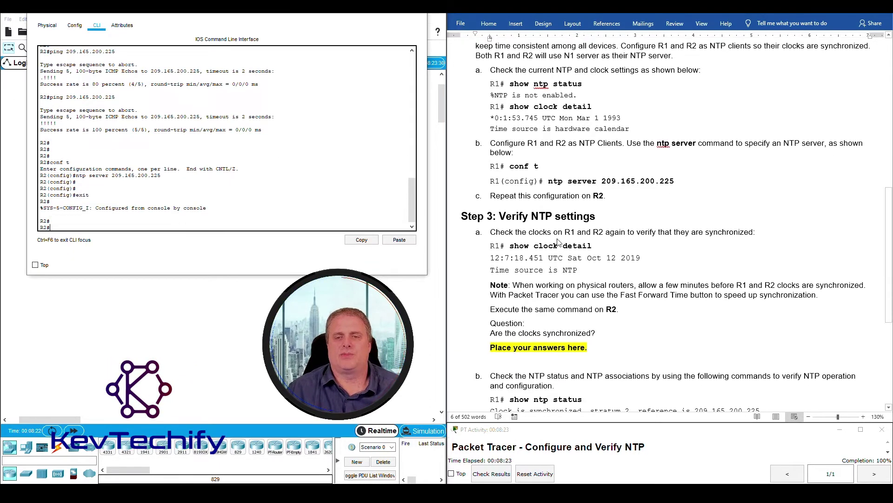
pyautogui.scroll(-1, 562, 241)
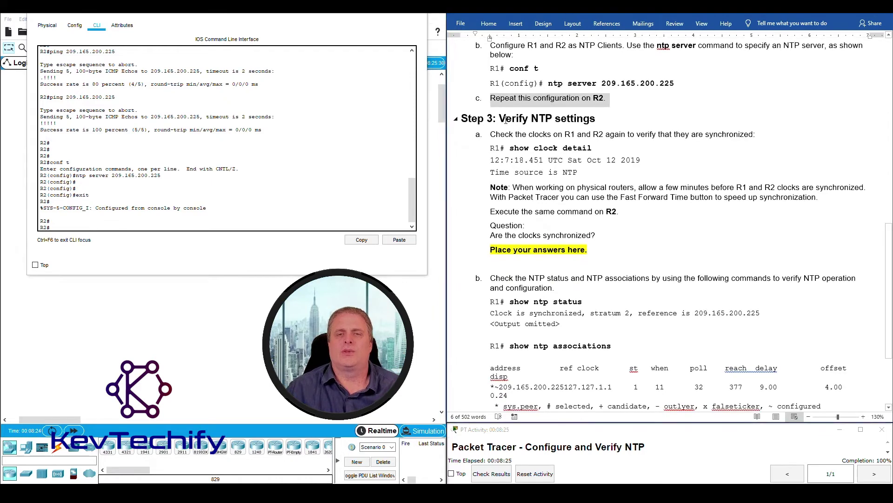
pyautogui.moveTo(500, 119); pyautogui.dragTo(611, 122)
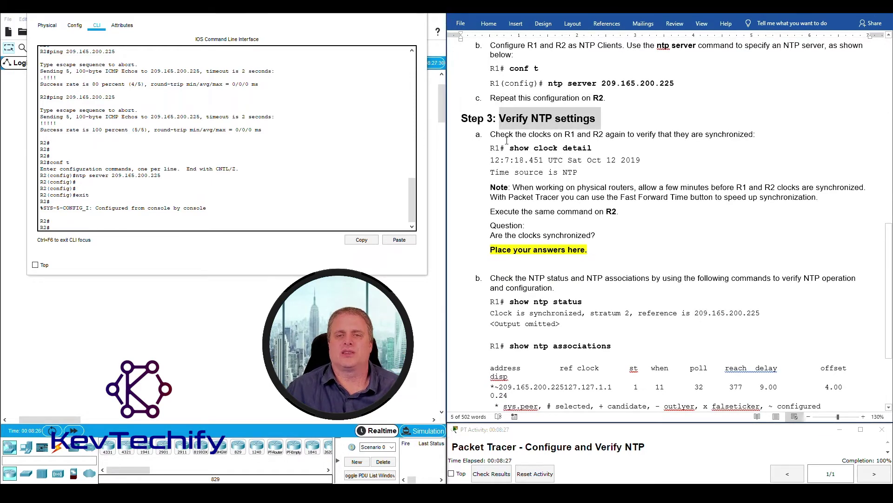
pyautogui.moveTo(497, 135); pyautogui.dragTo(754, 133)
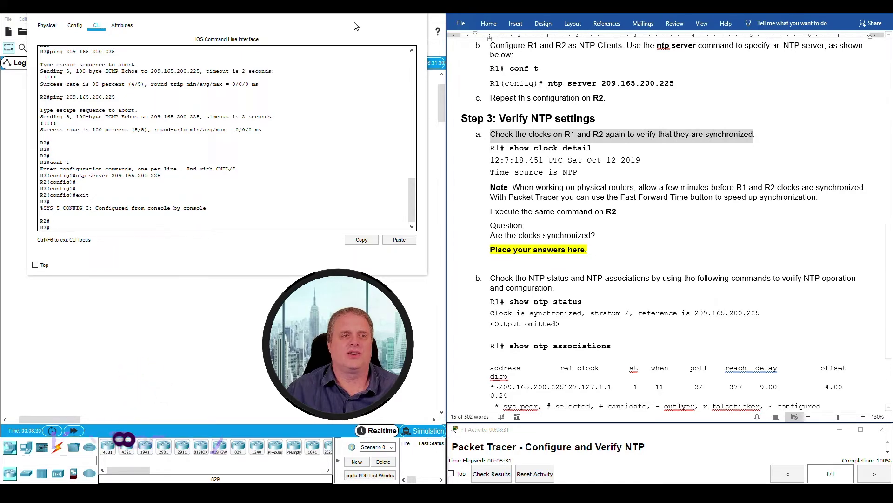
# Close R2's window, open R1's console and check its clock with sho clock detail
pyautogui.click(417, 7)
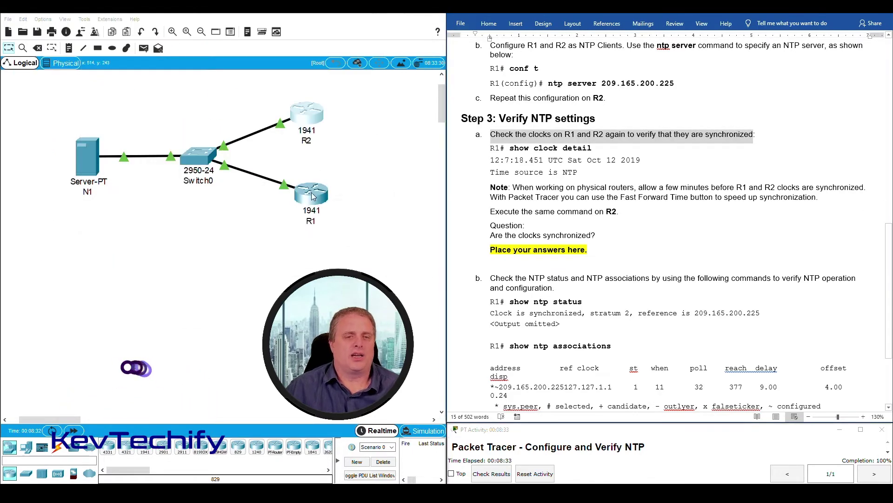
pyautogui.click(312, 193)
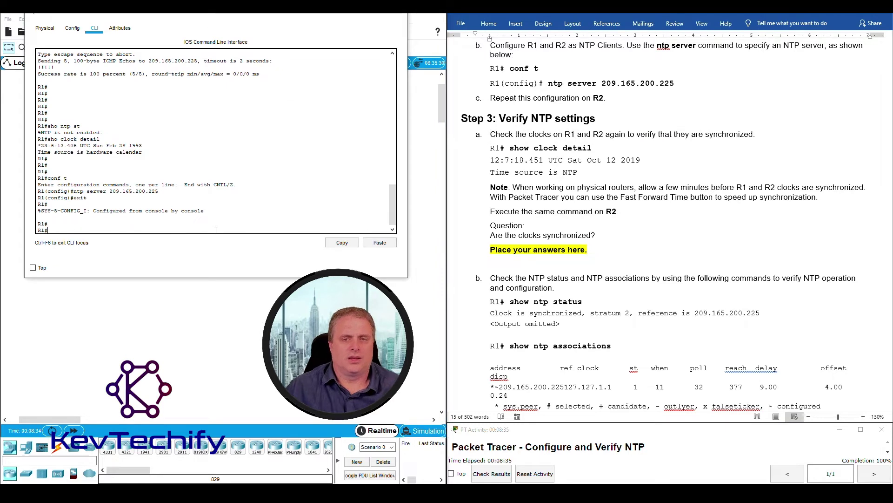
pyautogui.press('Return')
pyautogui.press('Return')
pyautogui.press('Return')
pyautogui.press('Return')
pyautogui.press('Return')
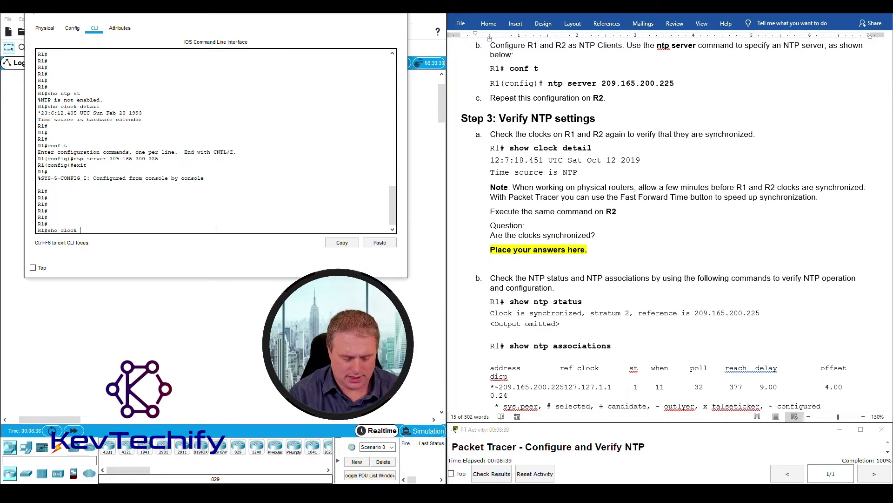
pyautogui.press('Return')
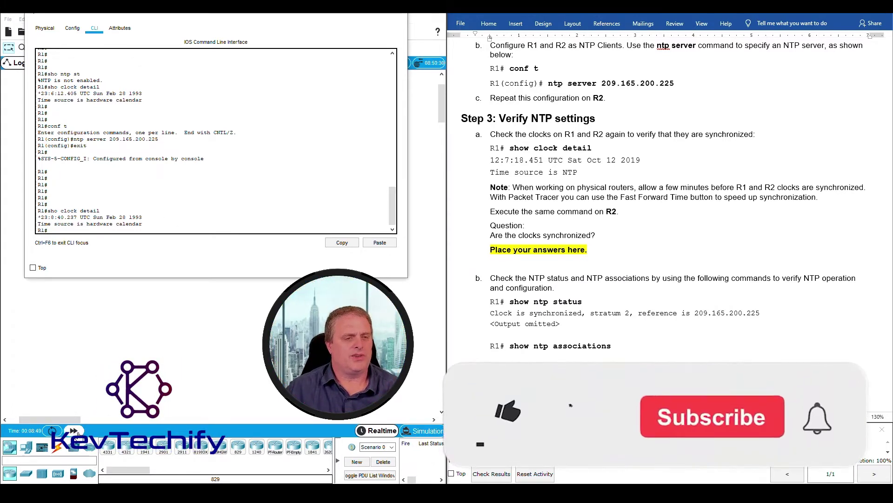
# Fast-forward the Packet Tracer simulation time several times to speed up the NTP synchronization
pyautogui.click(77, 432)
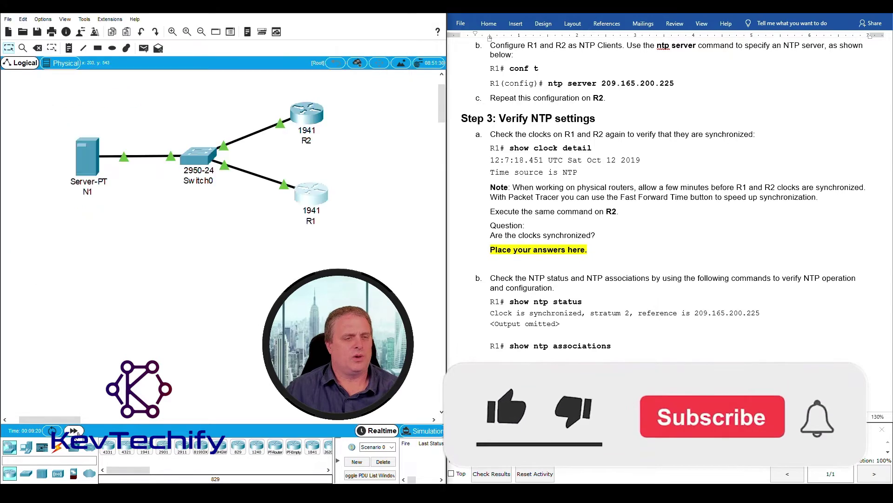
pyautogui.click(76, 433)
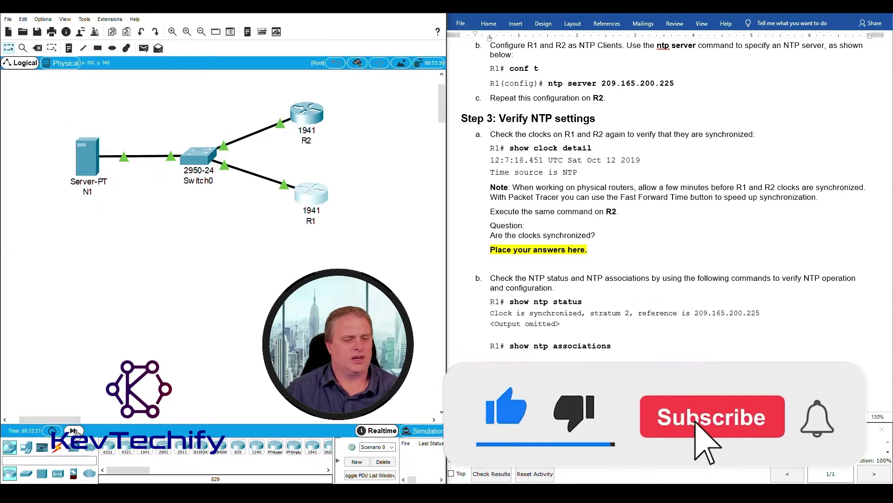
pyautogui.click(76, 432)
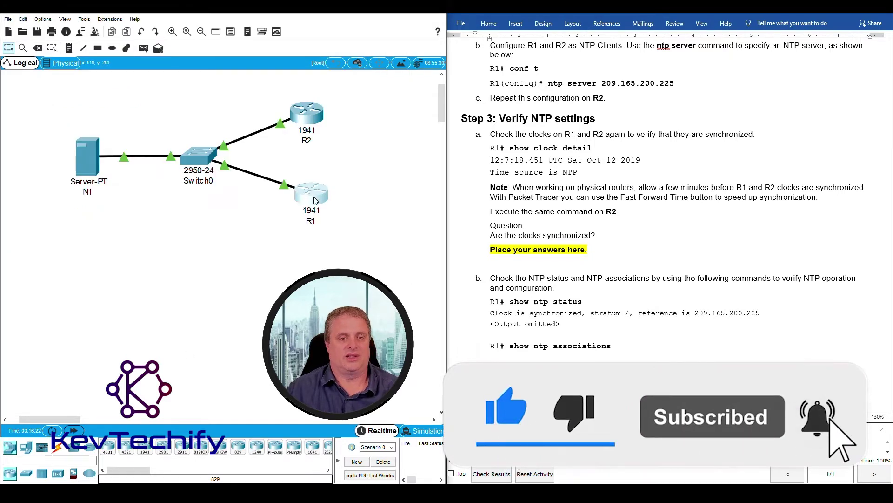
# Reopen R1's console and run sho clock detail again to check its time and date
pyautogui.click(311, 196)
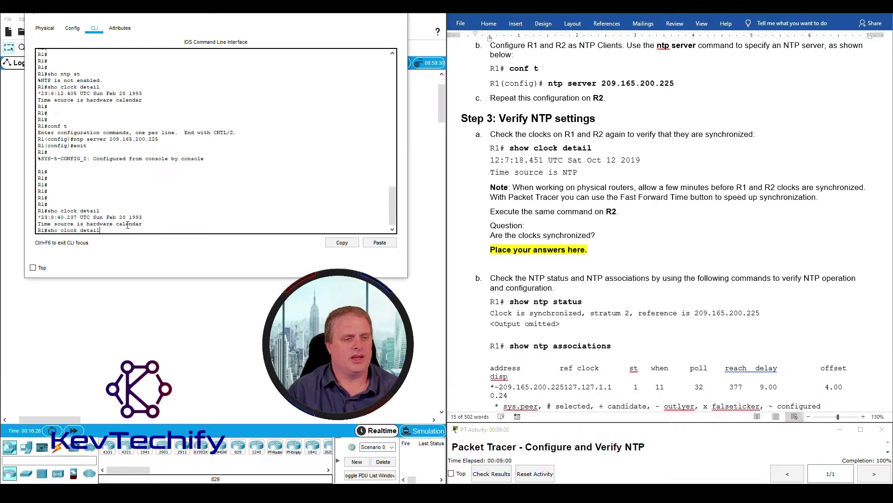
pyautogui.press('Return')
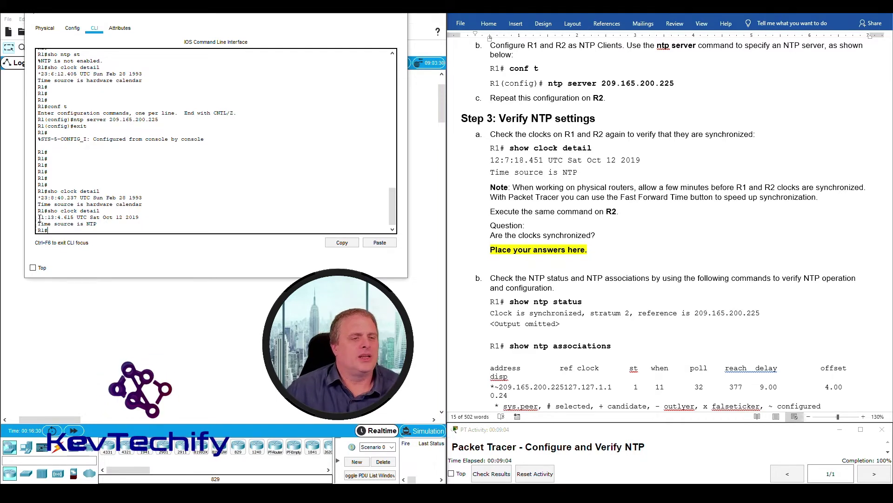
pyautogui.moveTo(39, 217); pyautogui.dragTo(44, 218)
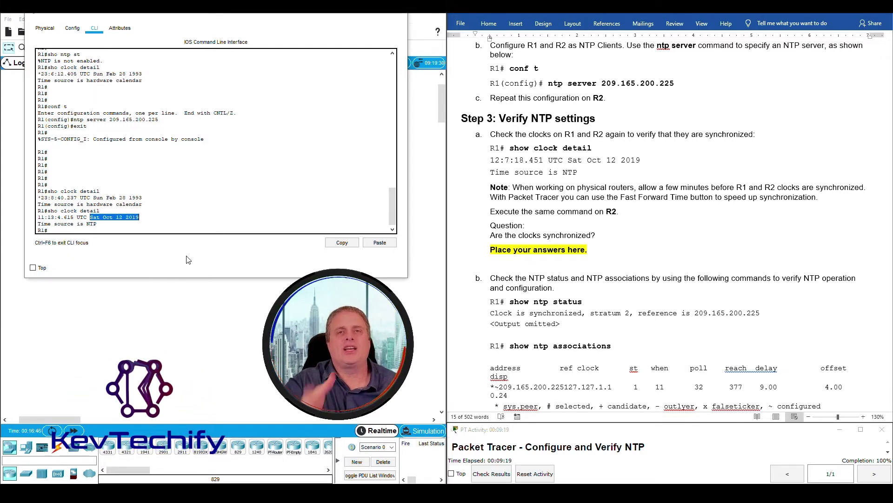
# Examine R1's latest clock output and compare its time source line with that of the previous check
pyautogui.click(73, 431)
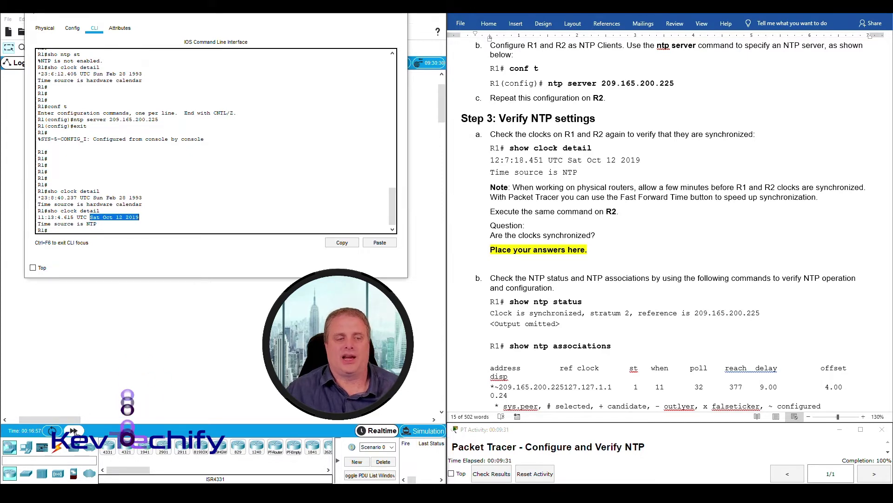
pyautogui.click(73, 431)
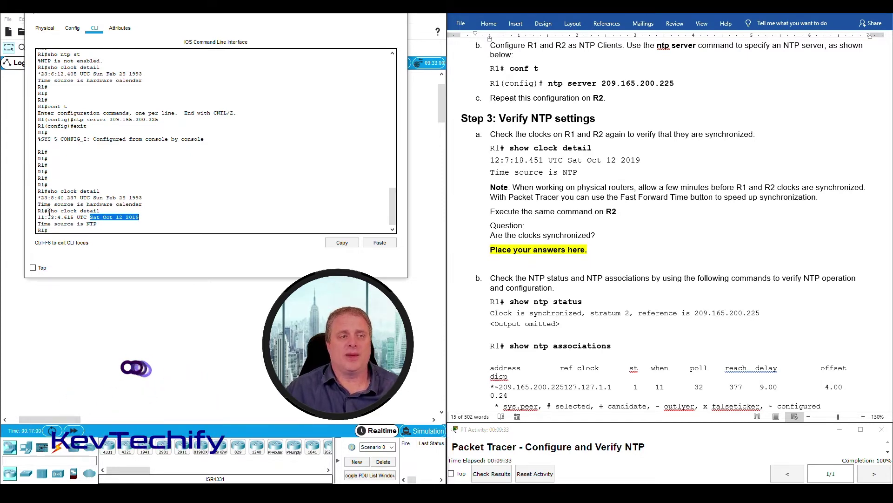
pyautogui.moveTo(48, 210); pyautogui.dragTo(99, 211)
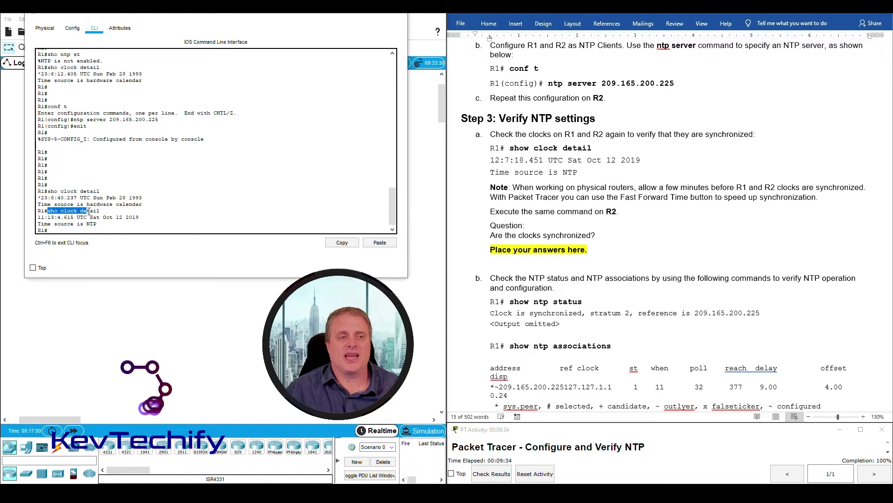
pyautogui.click(39, 227)
pyautogui.moveTo(39, 219); pyautogui.dragTo(135, 219)
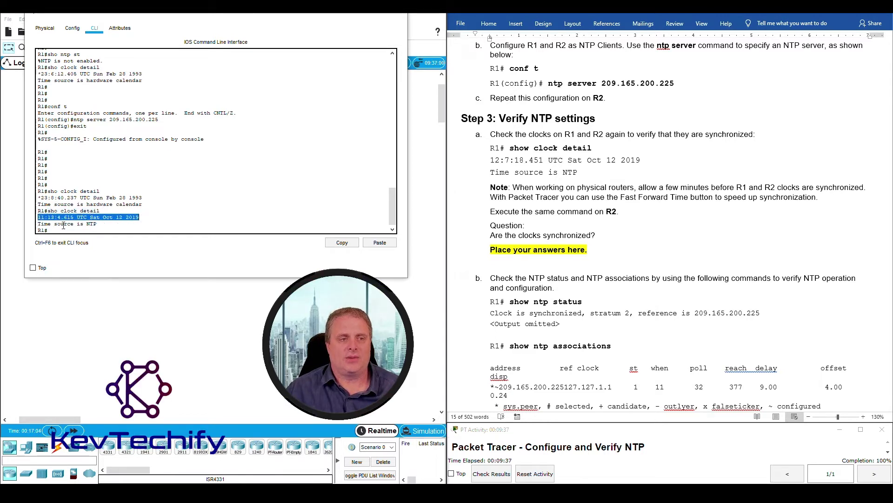
pyautogui.moveTo(38, 224); pyautogui.dragTo(85, 225)
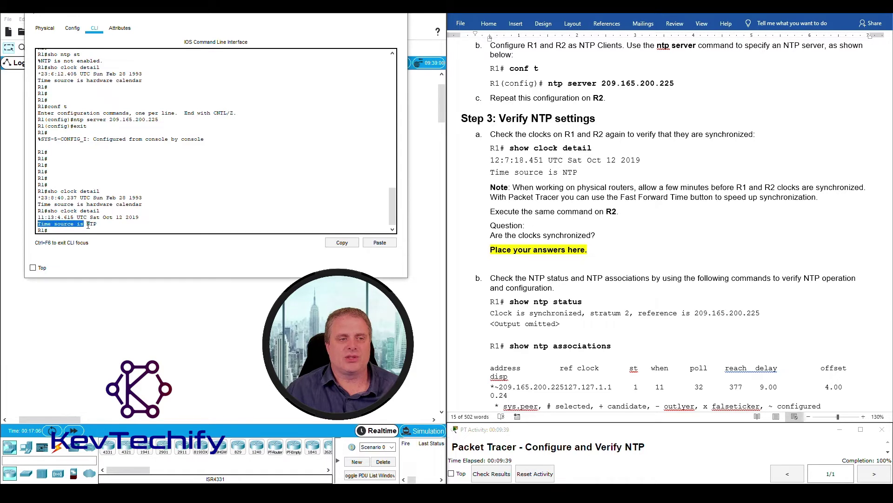
pyautogui.moveTo(38, 203); pyautogui.dragTo(145, 206)
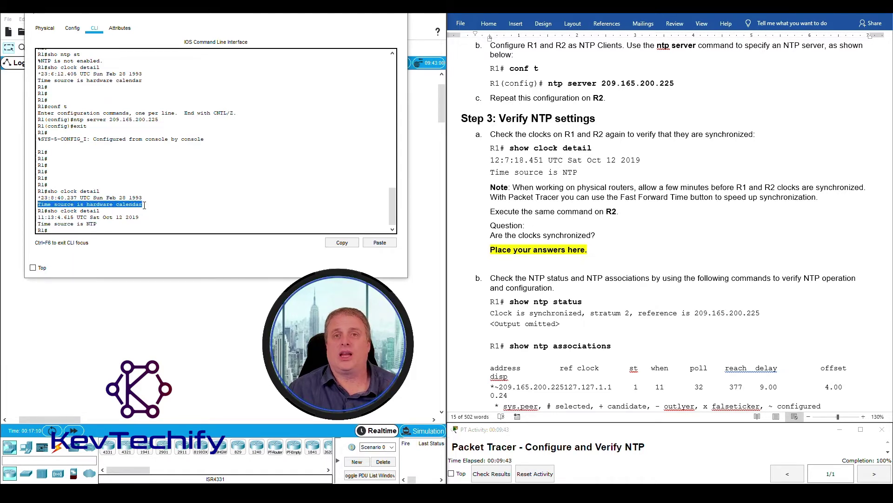
pyautogui.moveTo(38, 224); pyautogui.dragTo(107, 223)
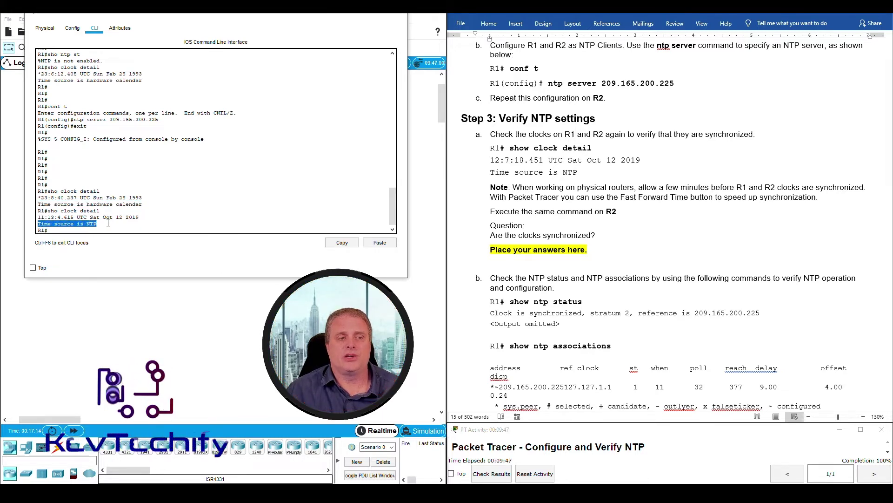
pyautogui.click(89, 230)
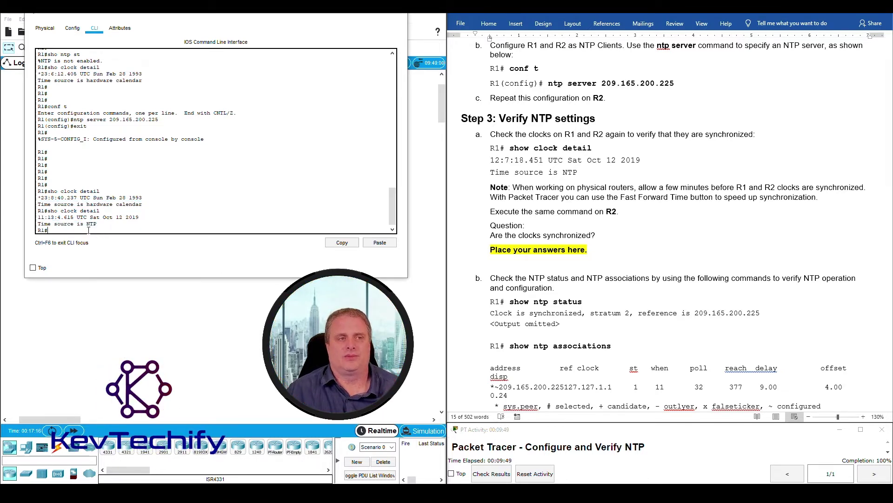
# Switch to R2's console, run sho clock det and examine its date, time and time source
pyautogui.click(402, 6)
pyautogui.click(321, 108)
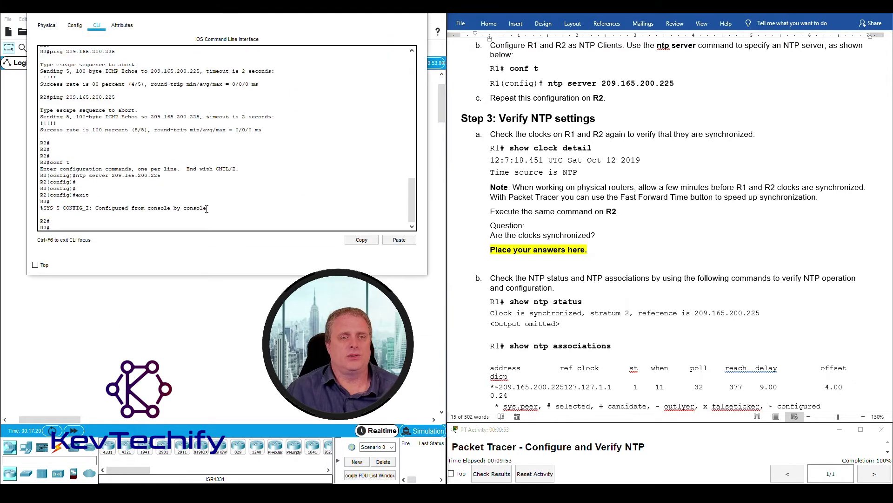
pyautogui.press('Return')
pyautogui.press('Return')
pyautogui.press('Return')
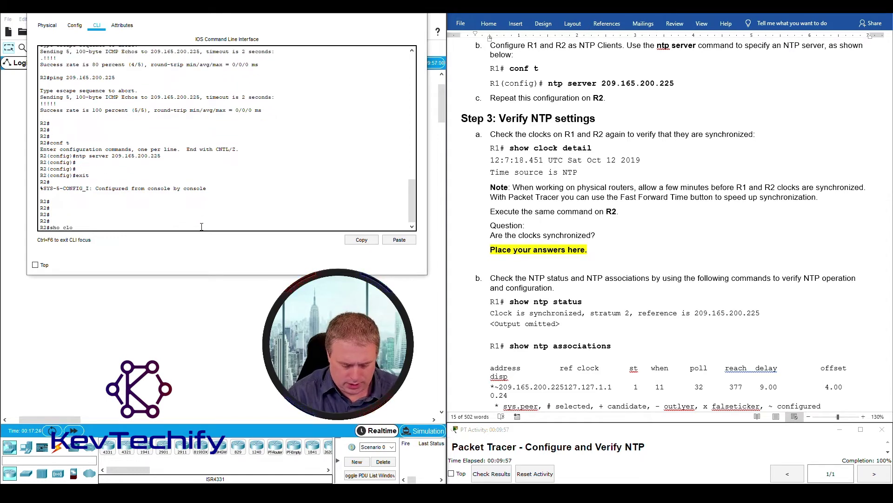
pyautogui.press('Return')
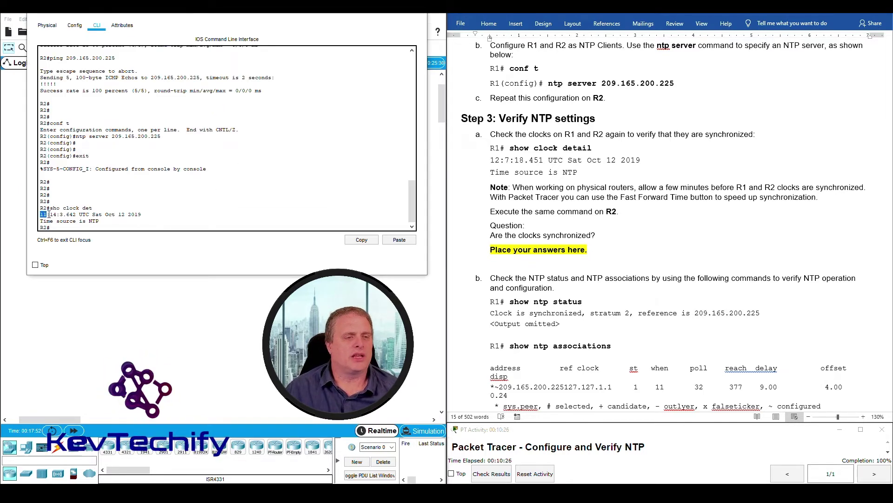
pyautogui.moveTo(40, 215); pyautogui.dragTo(141, 215)
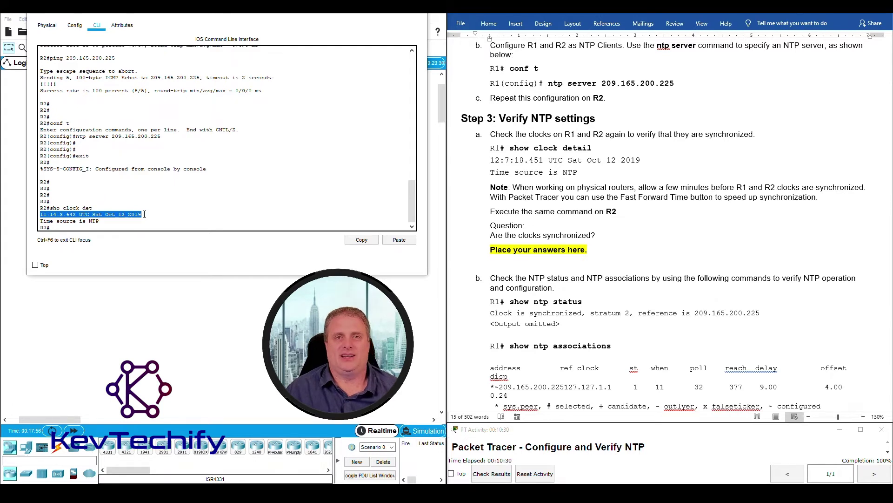
pyautogui.click(41, 221)
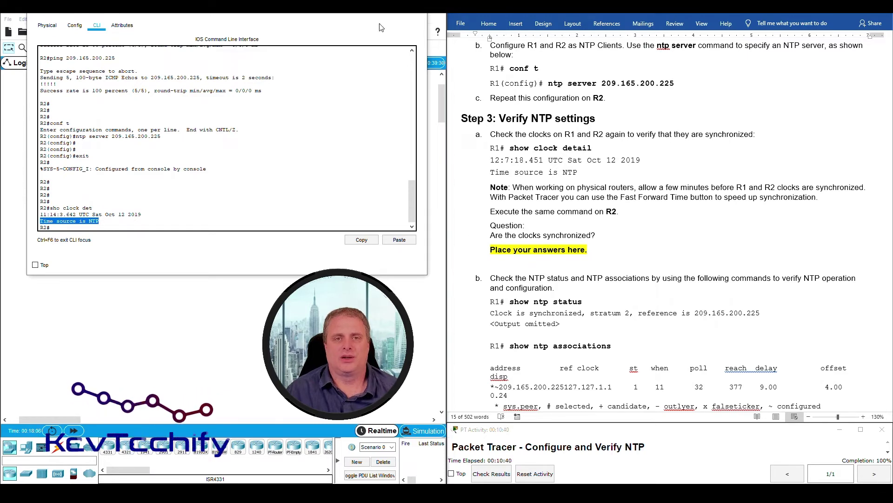
# Place R2's console beside R1's reopened console and compare the hours in their latest clock outputs
pyautogui.moveTo(328, 13); pyautogui.dragTo(756, 13)
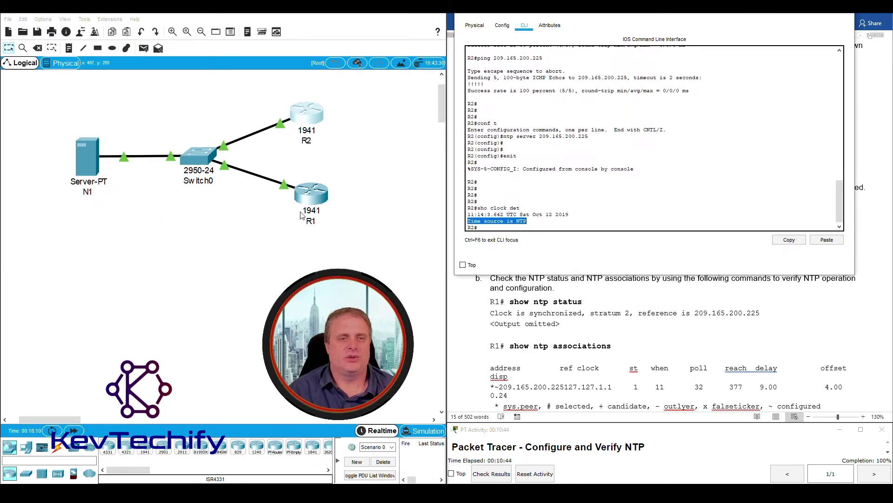
pyautogui.click(311, 199)
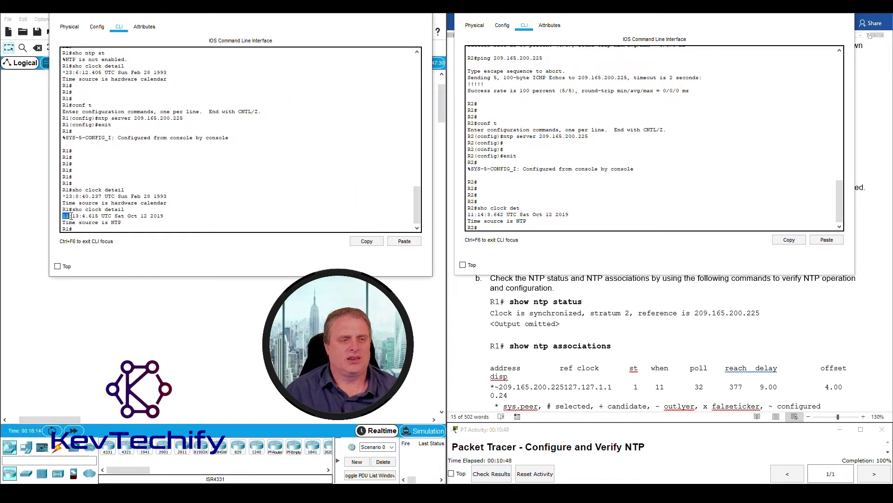
pyautogui.moveTo(468, 214); pyautogui.dragTo(478, 214)
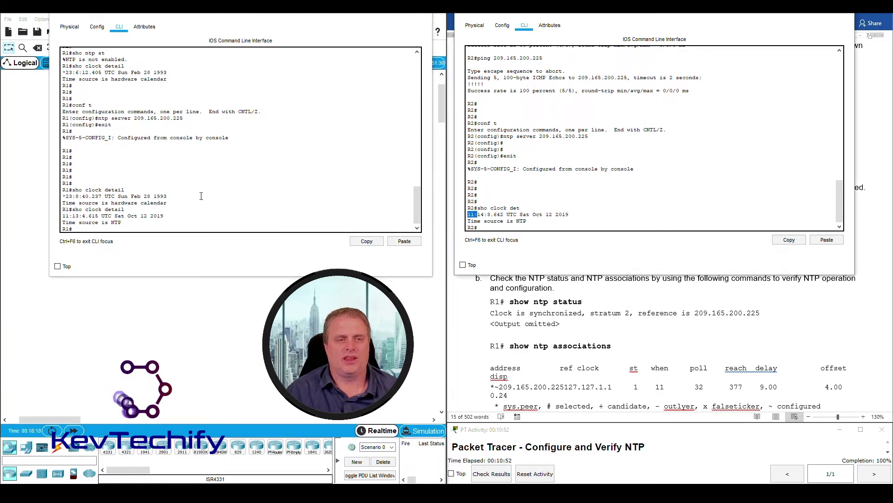
# Rerun sho clock detail on R1 and immediately repeat sho clock det on R2
pyautogui.click(137, 228)
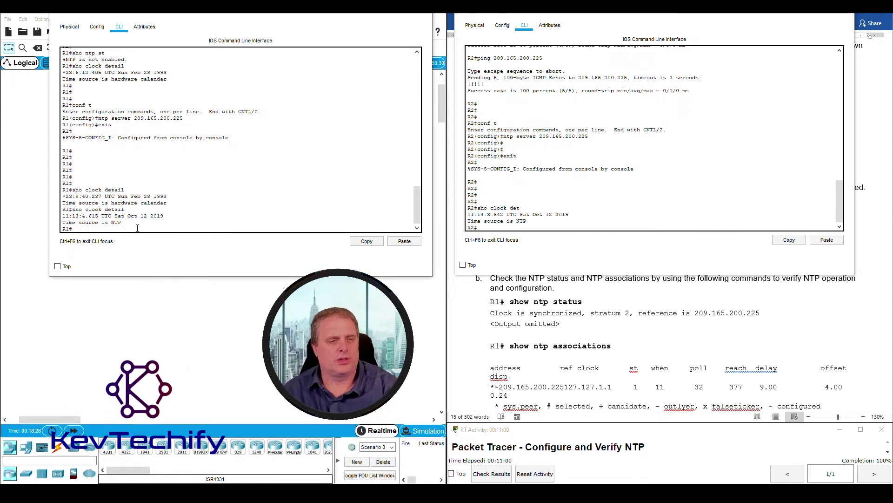
pyautogui.press('Up')
pyautogui.press('Return')
pyautogui.click(523, 226)
pyautogui.press('Up')
pyautogui.press('Return')
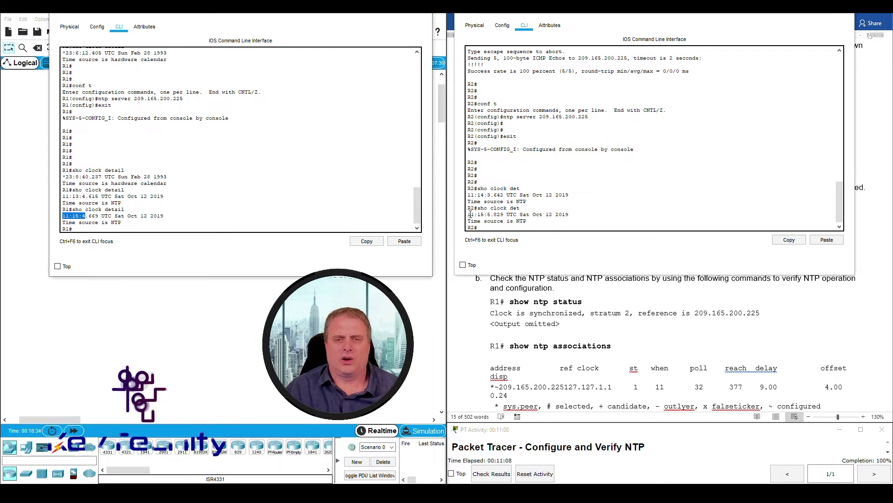
# Compare the new time and time source lines in R2's clock output with those of R1
pyautogui.moveTo(468, 215); pyautogui.dragTo(507, 214)
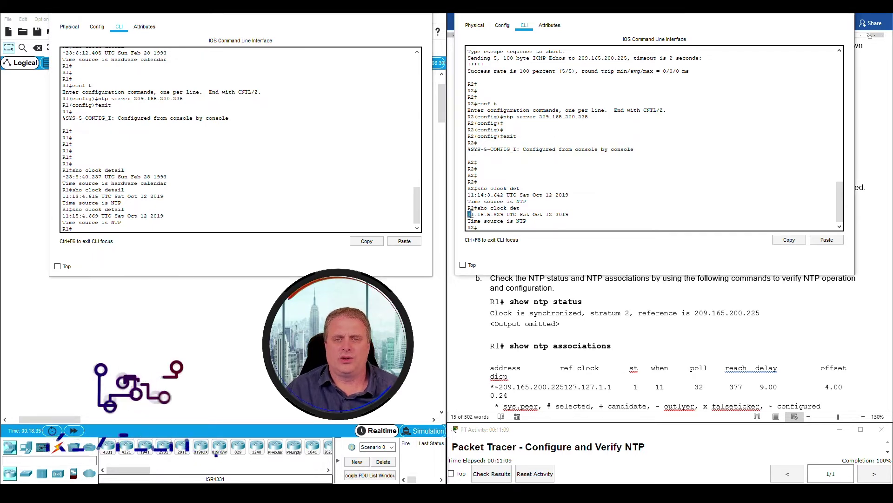
pyautogui.click(509, 214)
pyautogui.moveTo(510, 214); pyautogui.dragTo(469, 221)
# Switch to the Word lab document and replace the answer placeholder under "Are the clocks synchronized?" with Yes
pyautogui.click(582, 321)
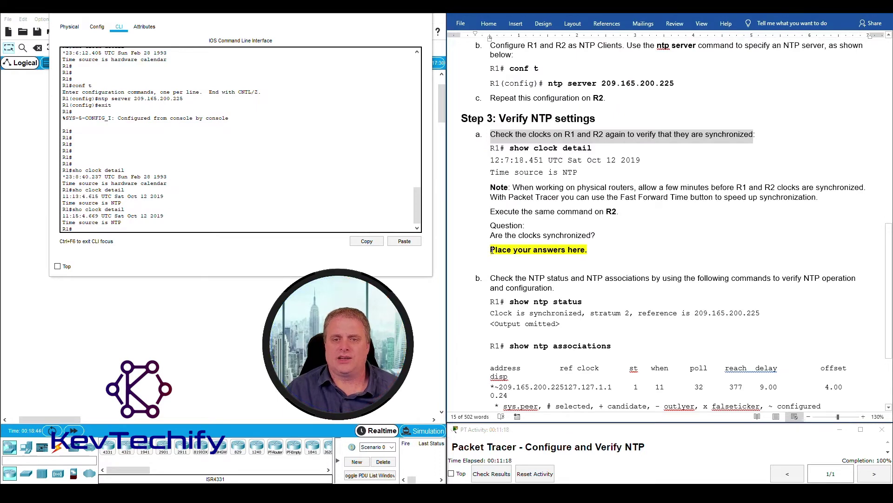
pyautogui.moveTo(491, 250); pyautogui.dragTo(591, 250)
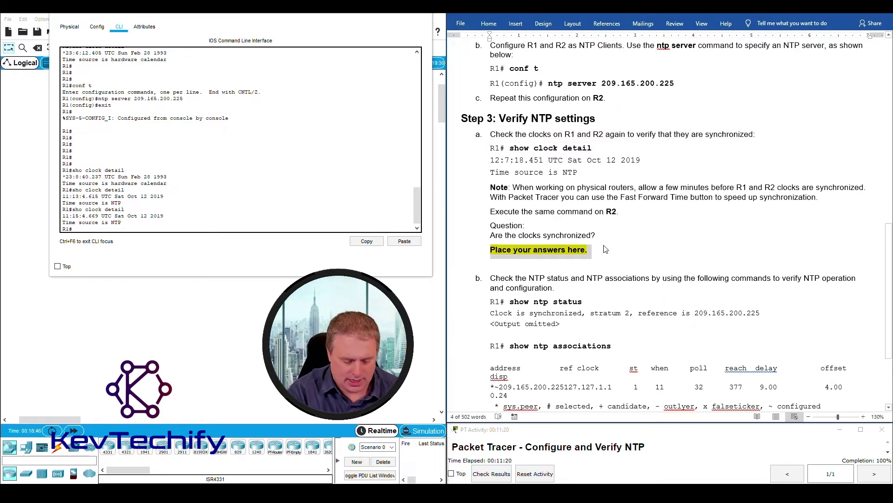
pyautogui.write('Yes')
# Read Step 3b of the lab document on checking the NTP status and NTP associations
pyautogui.scroll(3, 603, 249)
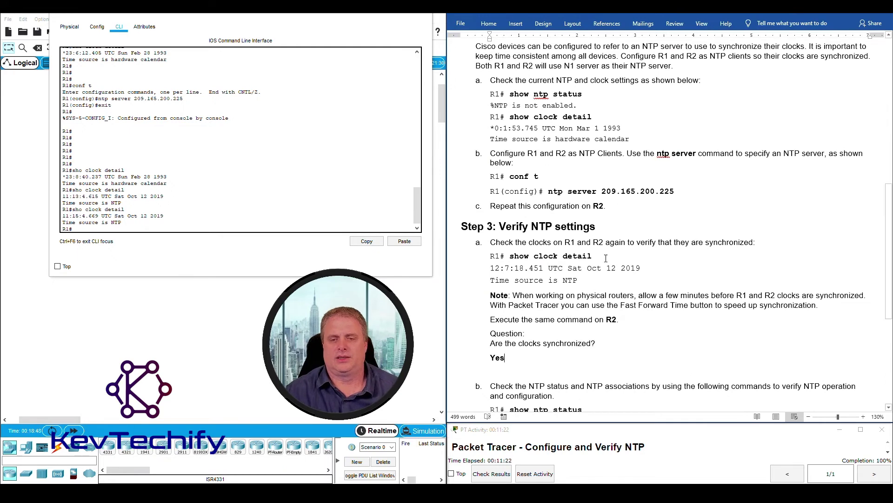
pyautogui.scroll(-6, 608, 256)
pyautogui.scroll(2, 608, 256)
pyautogui.scroll(-3, 558, 205)
pyautogui.moveTo(490, 155); pyautogui.dragTo(621, 154)
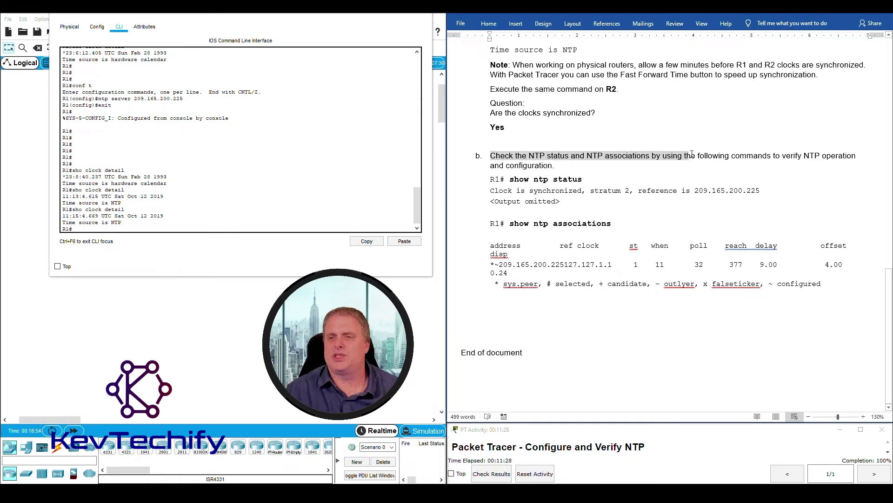
pyautogui.moveTo(715, 157); pyautogui.dragTo(822, 155)
pyautogui.moveTo(628, 159); pyautogui.dragTo(583, 157)
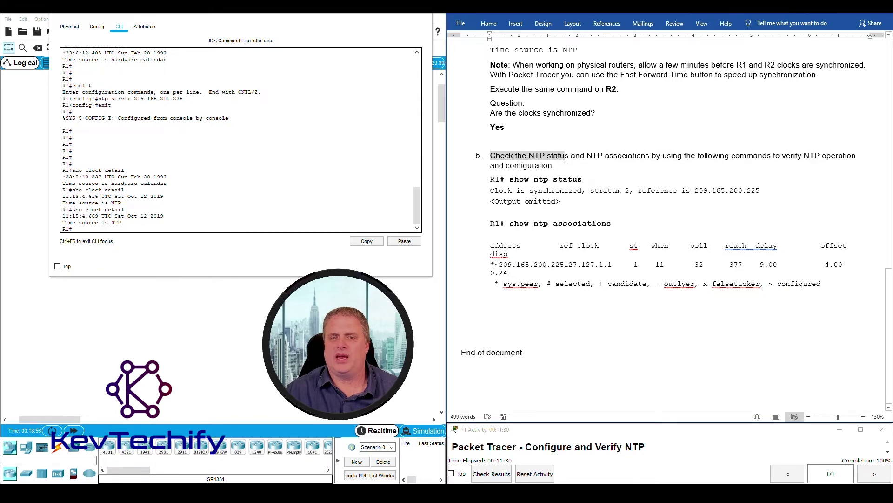
# Return to R1's console in Packet Tracer and run sho ntp st to display its NTP status
pyautogui.moveTo(314, 14); pyautogui.dragTo(293, 23)
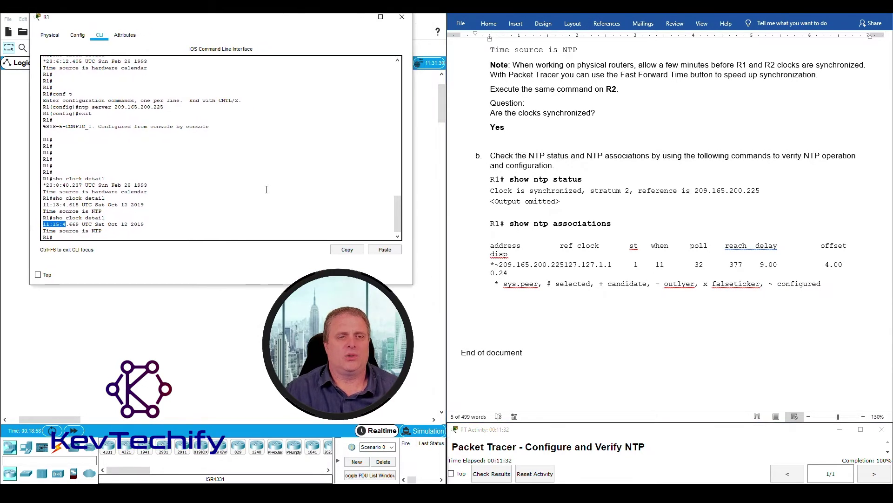
pyautogui.click(225, 239)
pyautogui.press('Return')
pyautogui.press('Return')
pyautogui.press('Return')
pyautogui.press('Return')
pyautogui.press('Return')
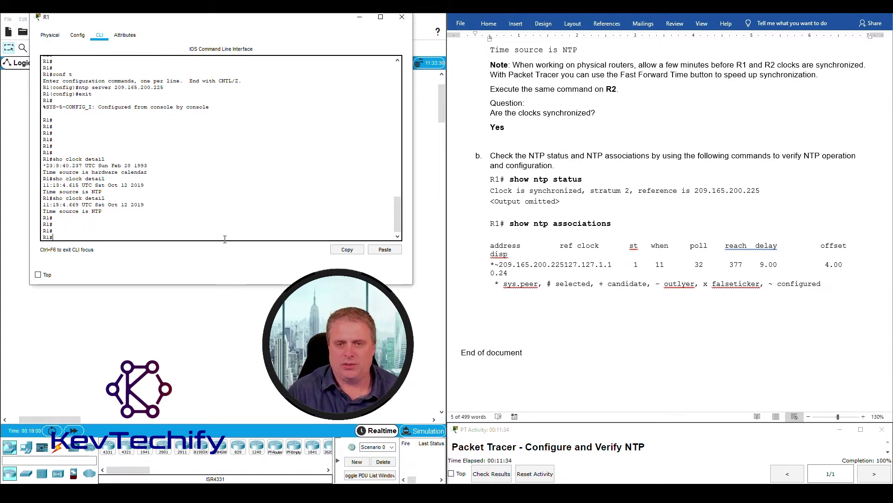
pyautogui.write('sho ntp st')
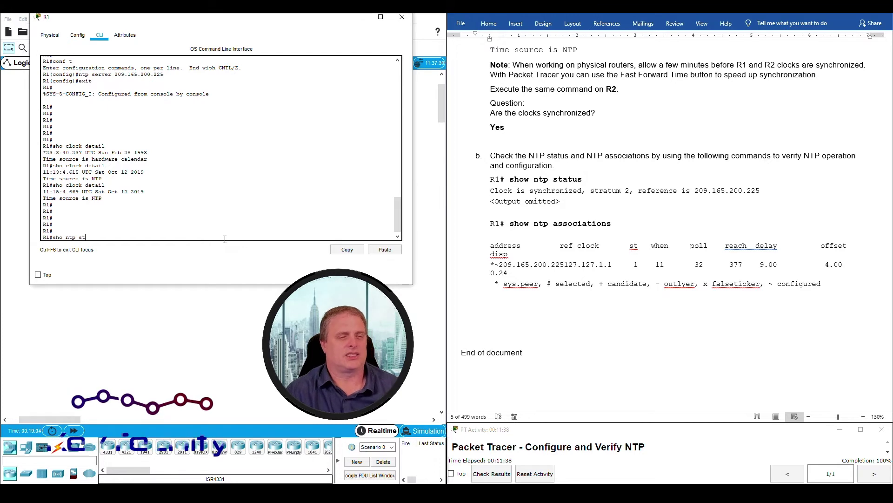
pyautogui.press('Return')
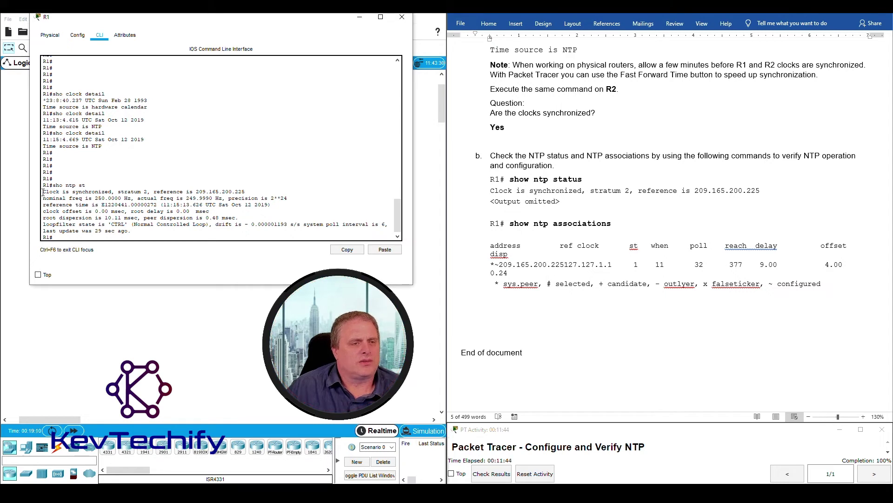
# Examine the synchronization state, stratum and reference address in R1's NTP status output
pyautogui.moveTo(43, 191); pyautogui.dragTo(70, 191)
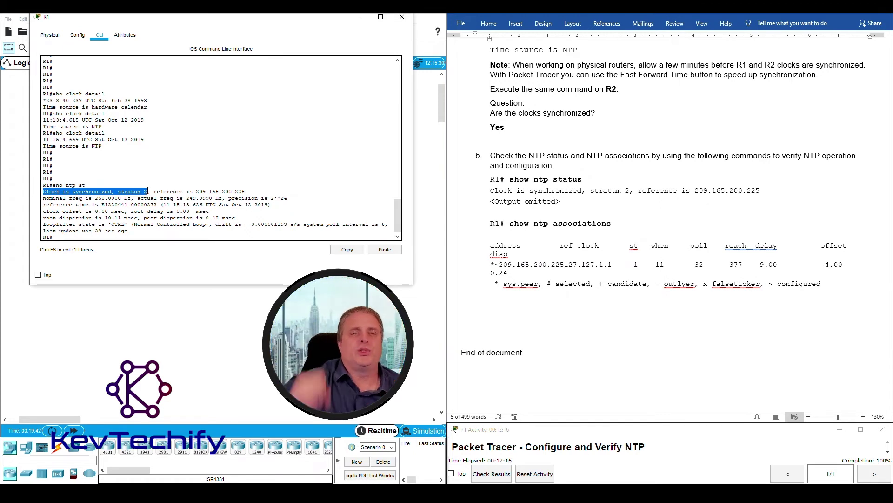
pyautogui.click(62, 237)
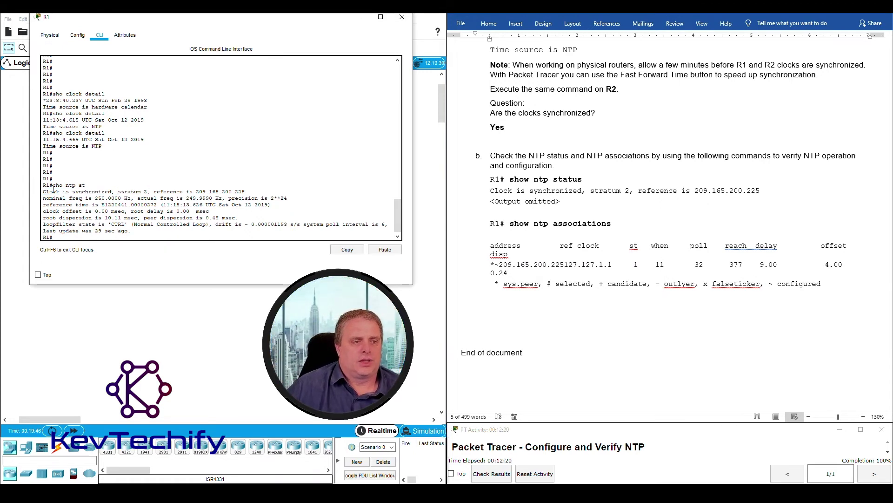
pyautogui.moveTo(58, 191); pyautogui.dragTo(248, 191)
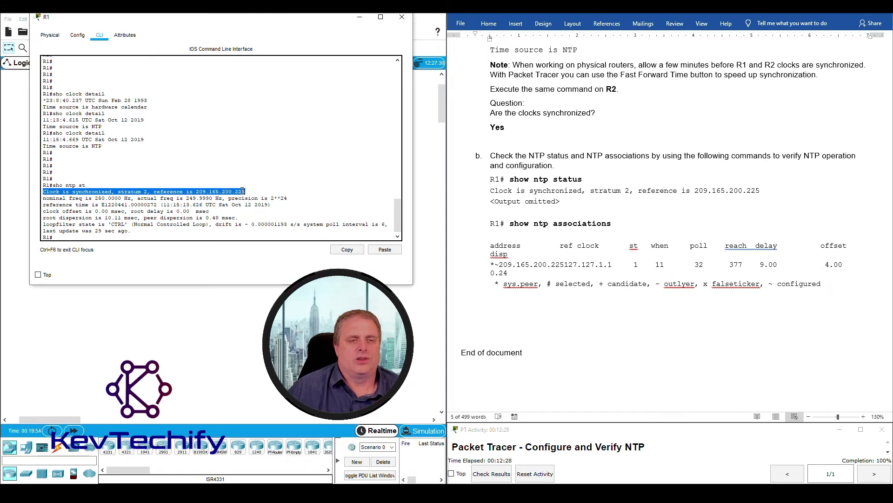
pyautogui.click(203, 212)
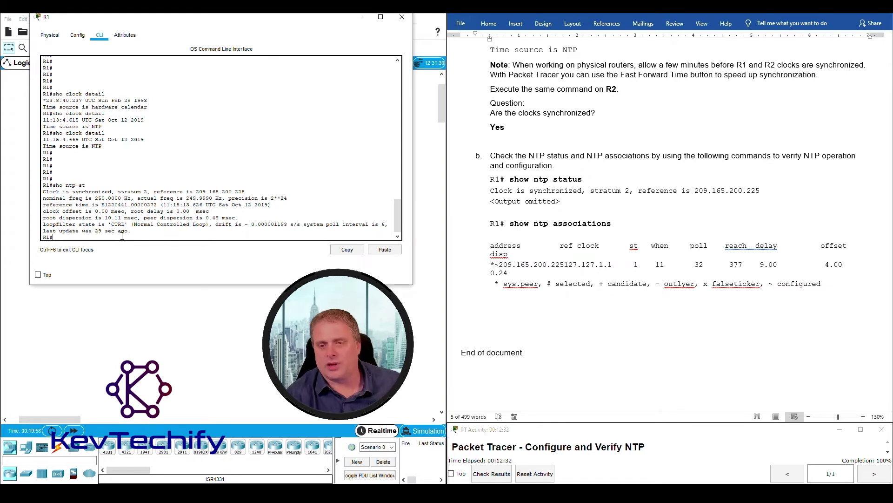
# Run sho ntp associations on R1 to list its NTP associations
pyautogui.press('Return')
pyautogui.press('Return')
pyautogui.press('Return')
pyautogui.press('Return')
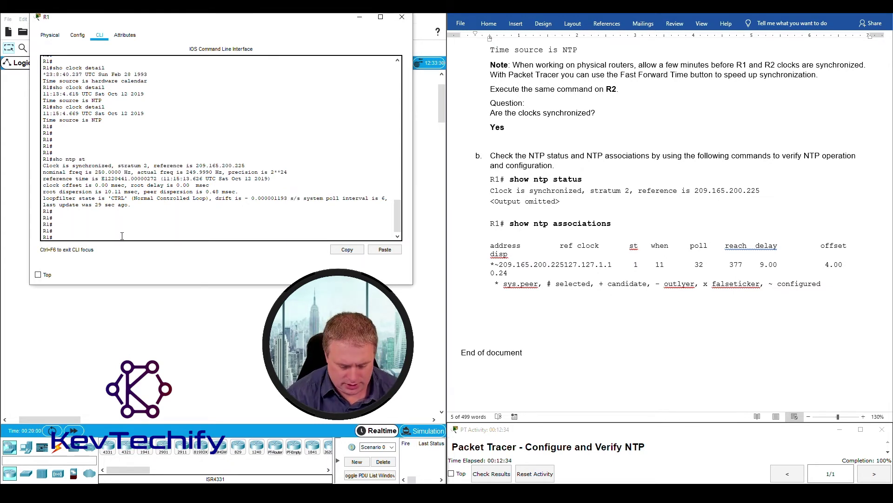
pyautogui.write('sho ntp associations')
pyautogui.press('Return')
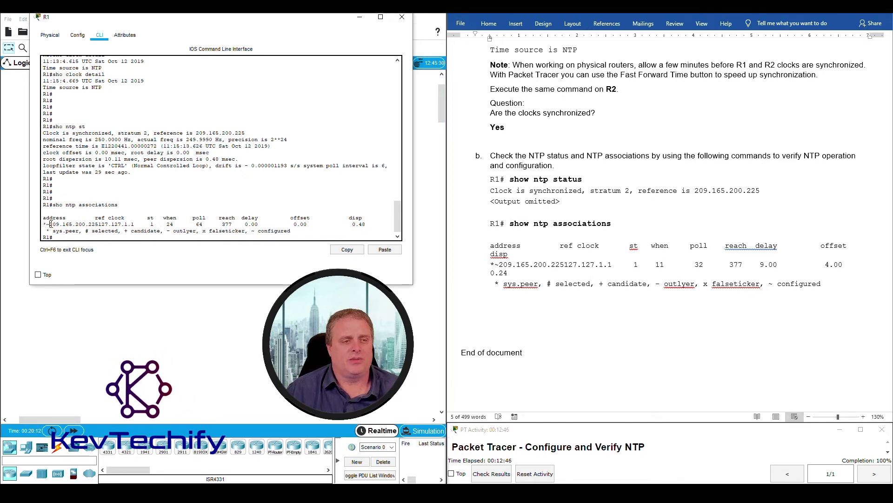
# Examine the server address and reference clock columns in R1's NTP associations output
pyautogui.moveTo(51, 224); pyautogui.dragTo(97, 225)
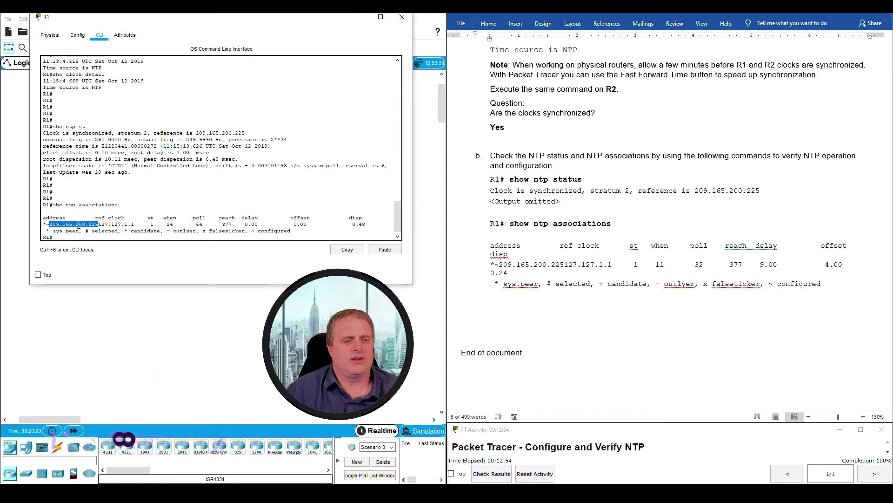
pyautogui.click(103, 224)
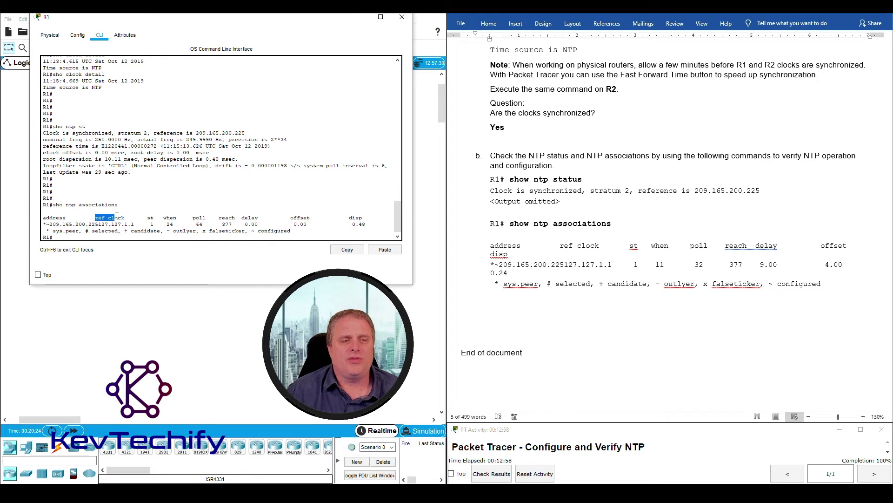
pyautogui.moveTo(116, 215); pyautogui.dragTo(114, 220)
pyautogui.click(100, 224)
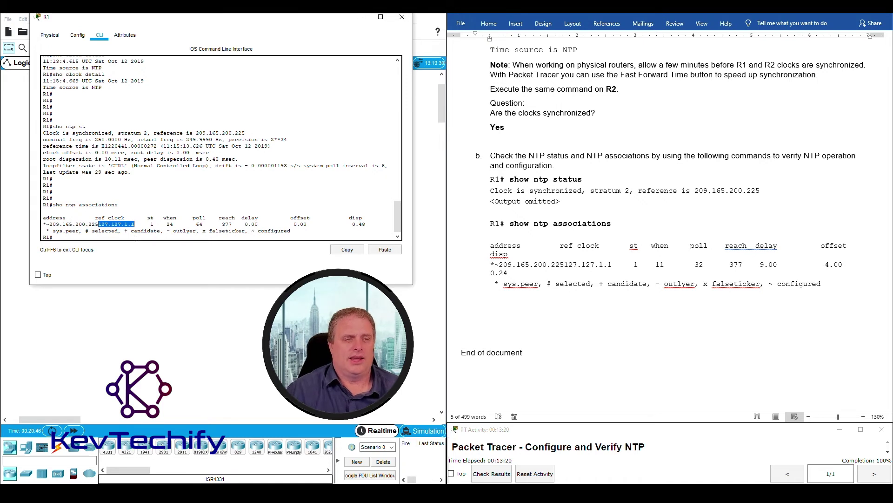
pyautogui.click(132, 224)
pyautogui.moveTo(99, 225); pyautogui.dragTo(135, 224)
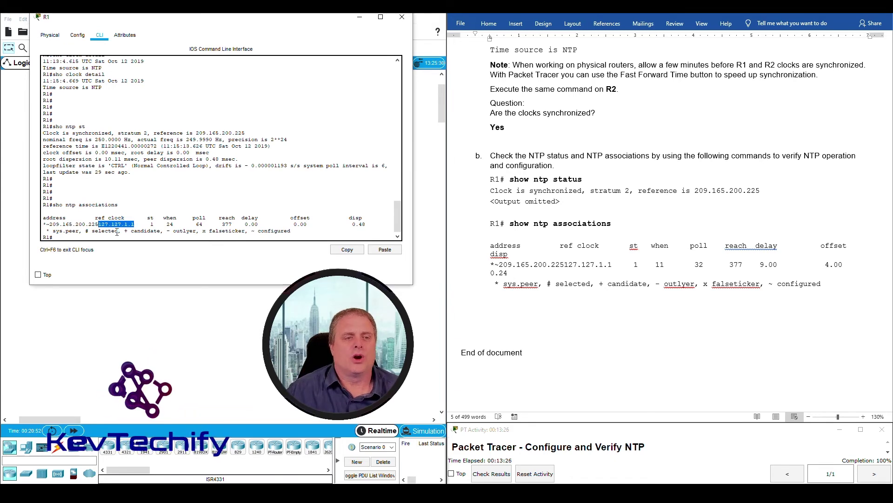
pyautogui.click(100, 225)
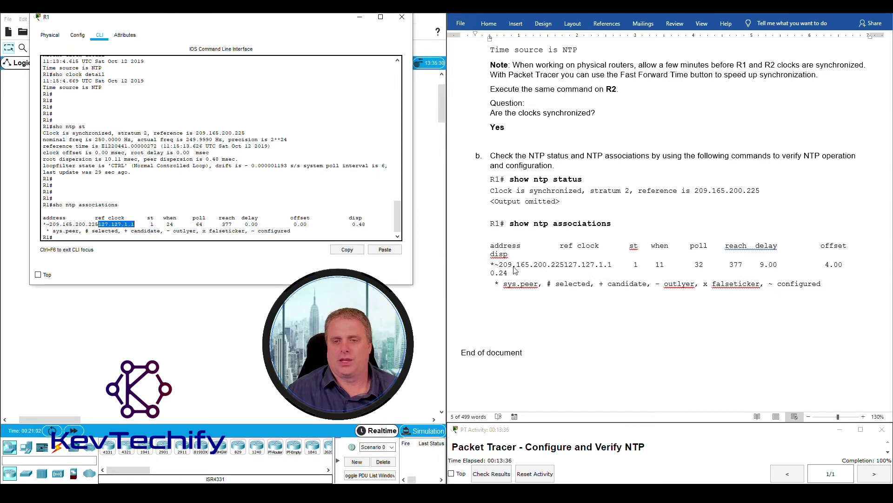
pyautogui.click(201, 231)
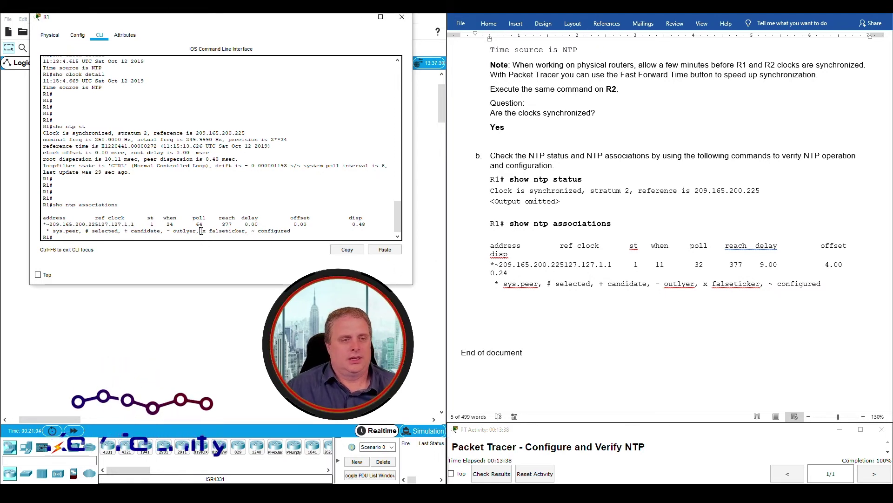
# Switch to R2's console, run sho ntp st and examine its synchronization, stratum and reference line
pyautogui.click(361, 19)
pyautogui.click(310, 116)
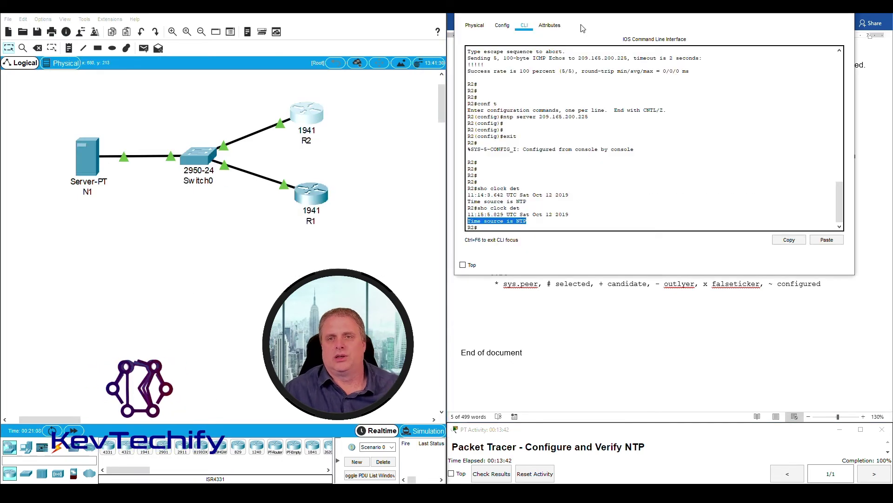
pyautogui.moveTo(582, 15); pyautogui.dragTo(154, 25)
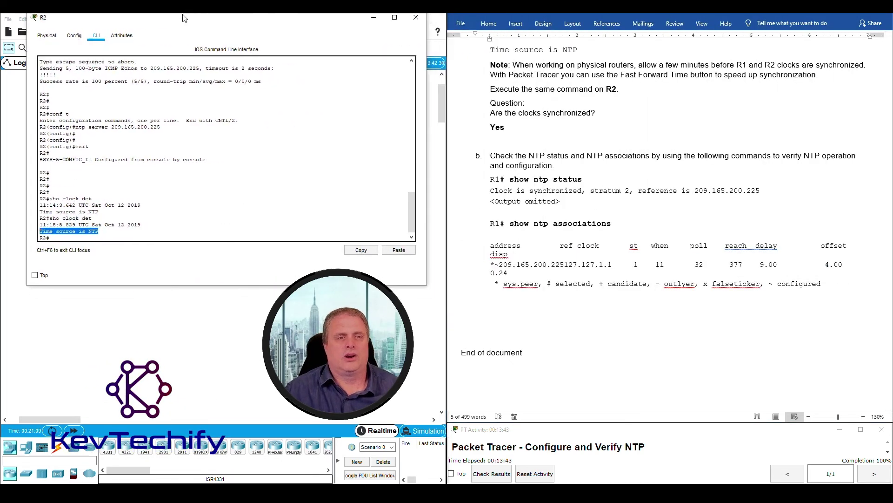
pyautogui.click(86, 232)
pyautogui.press('Return')
pyautogui.press('Return')
pyautogui.press('Return')
pyautogui.press('Return')
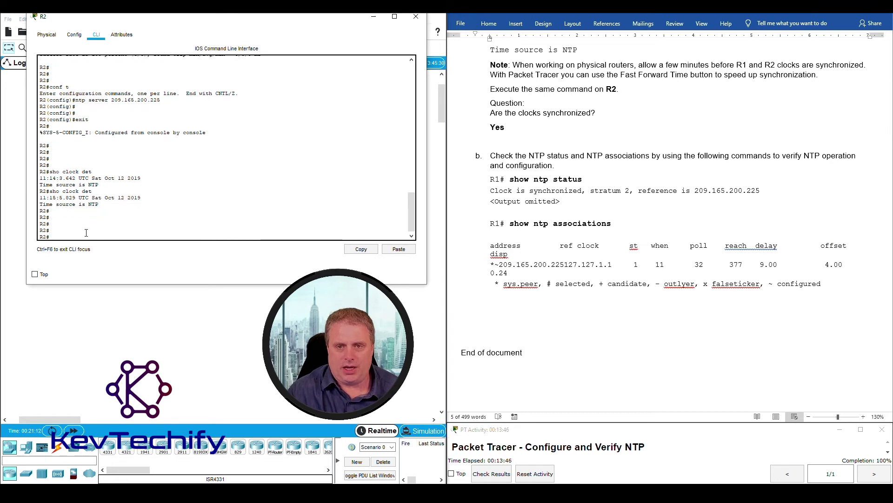
pyautogui.write('sh')
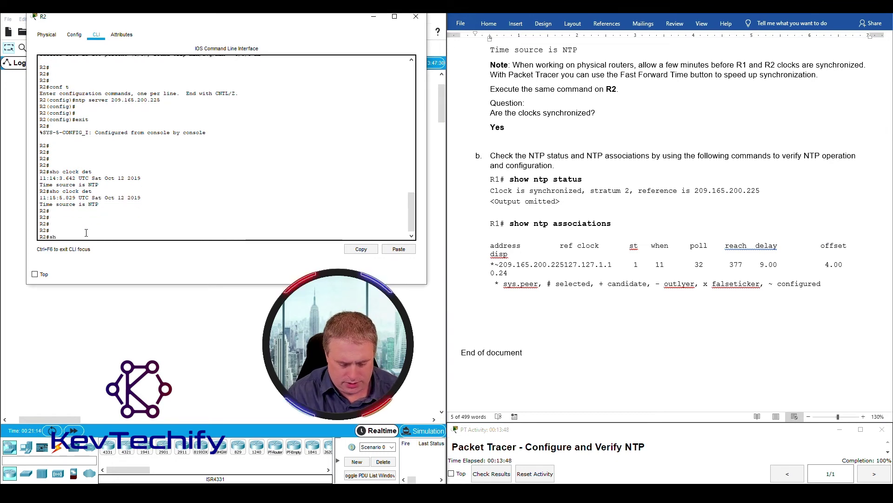
pyautogui.write('o ntp st')
pyautogui.press('Return')
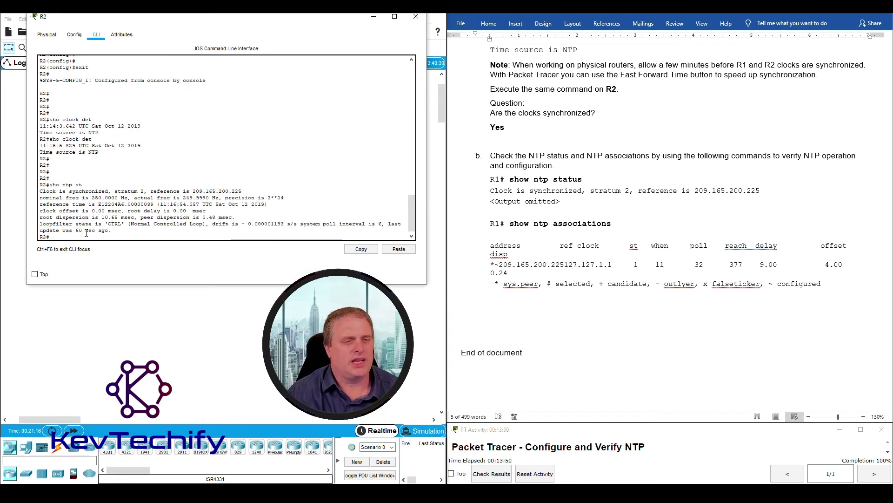
pyautogui.moveTo(40, 191); pyautogui.dragTo(232, 195)
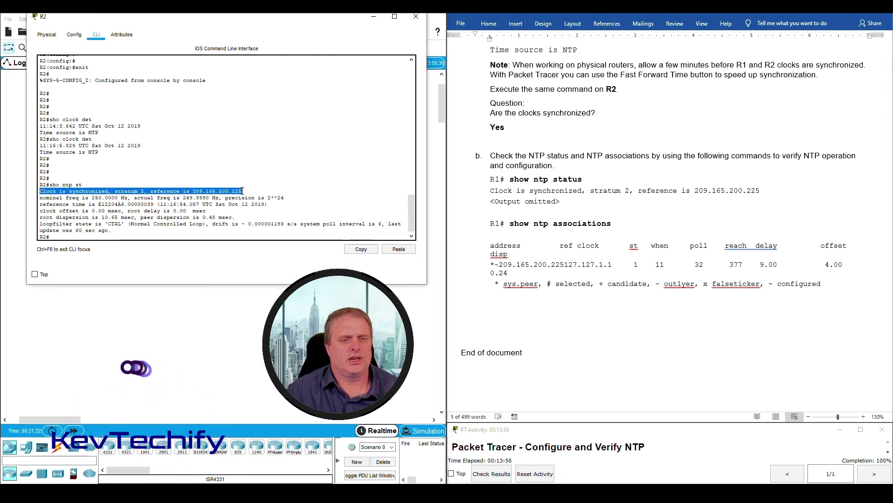
# Run sho ntp associations on R2 to list its NTP associations
pyautogui.click(67, 237)
pyautogui.press('Return')
pyautogui.press('Return')
pyautogui.press('Return')
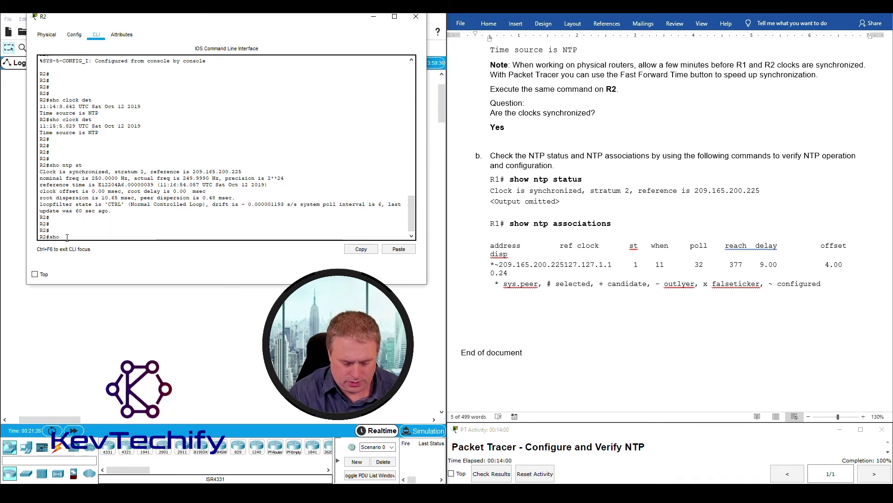
pyautogui.write('sho ntp asso')
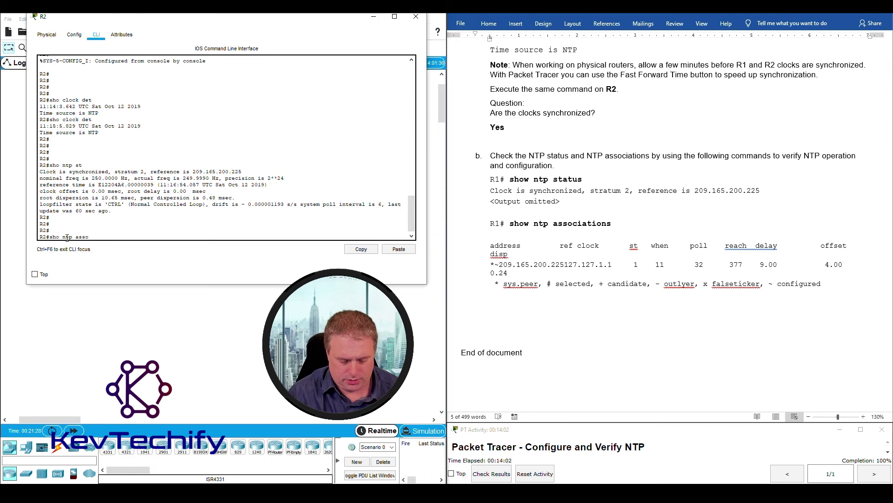
pyautogui.write('cia')
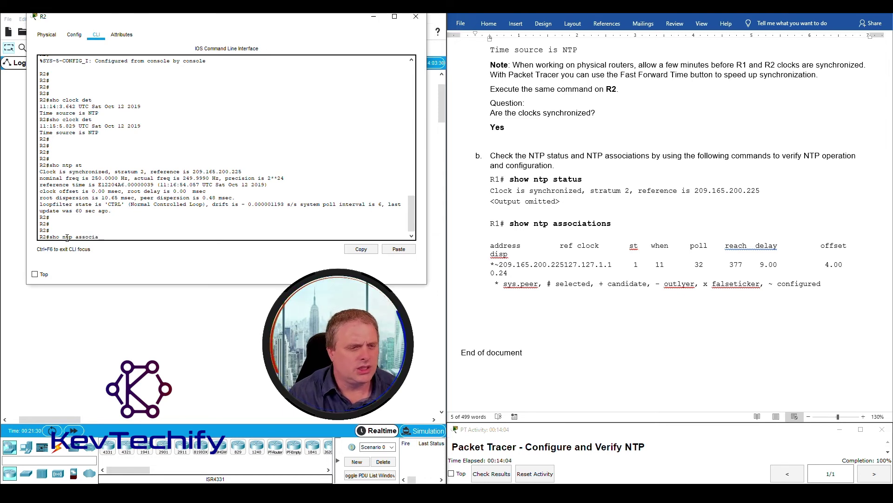
pyautogui.write('tions')
pyautogui.press('Return')
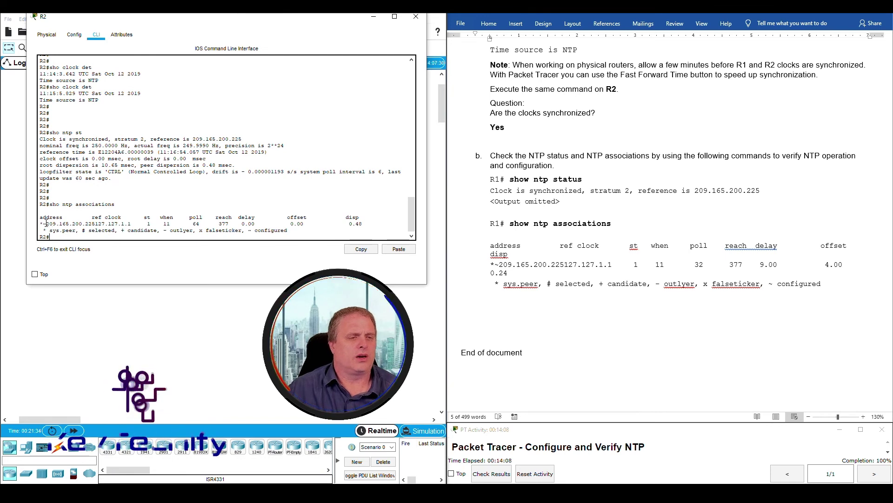
# Examine the server address and reference clock in R2's NTP associations output, and minimize the R2 window
pyautogui.moveTo(46, 223); pyautogui.dragTo(96, 223)
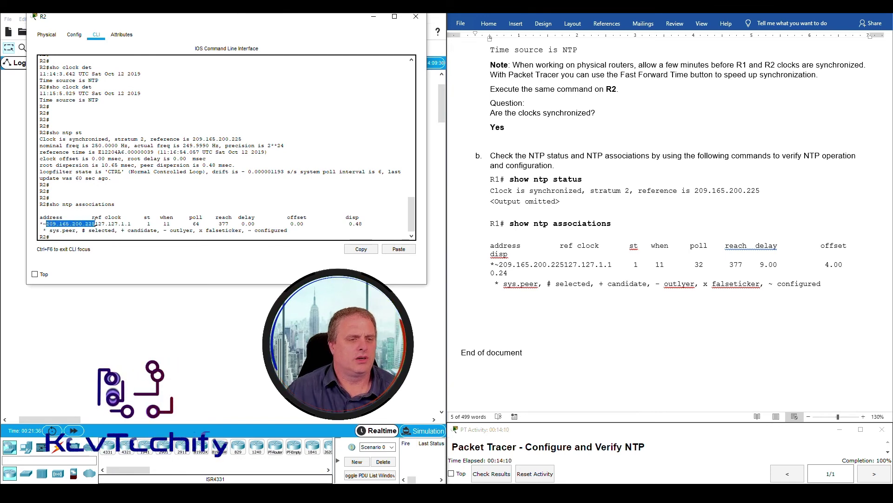
pyautogui.click(109, 225)
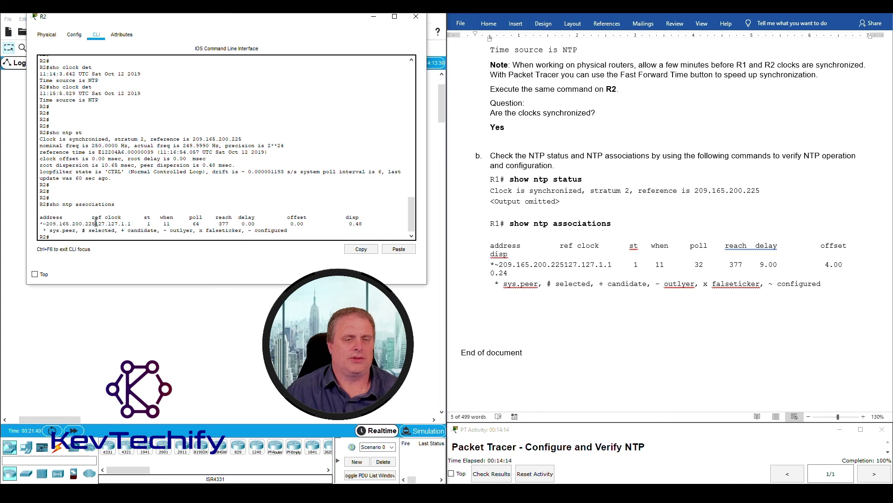
pyautogui.moveTo(118, 224)
pyautogui.mouseDown()
pyautogui.moveTo(41, 225)
pyautogui.moveTo(130, 225)
pyautogui.mouseUp()
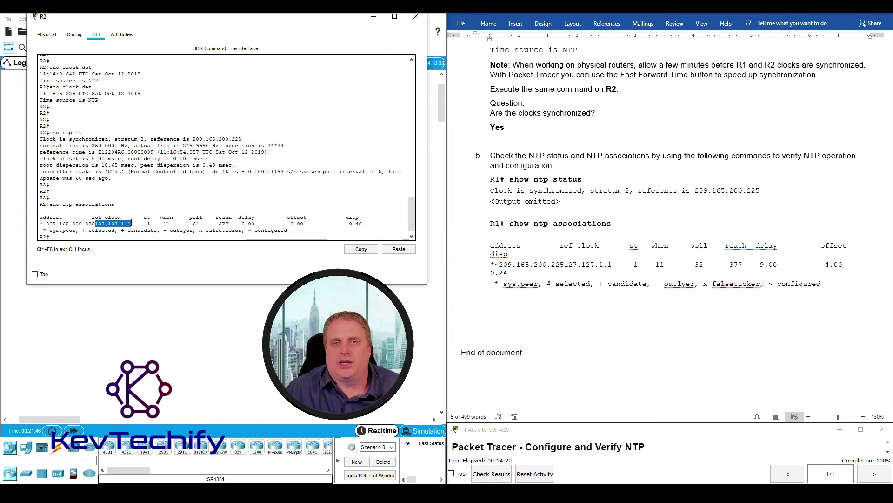
pyautogui.click(118, 218)
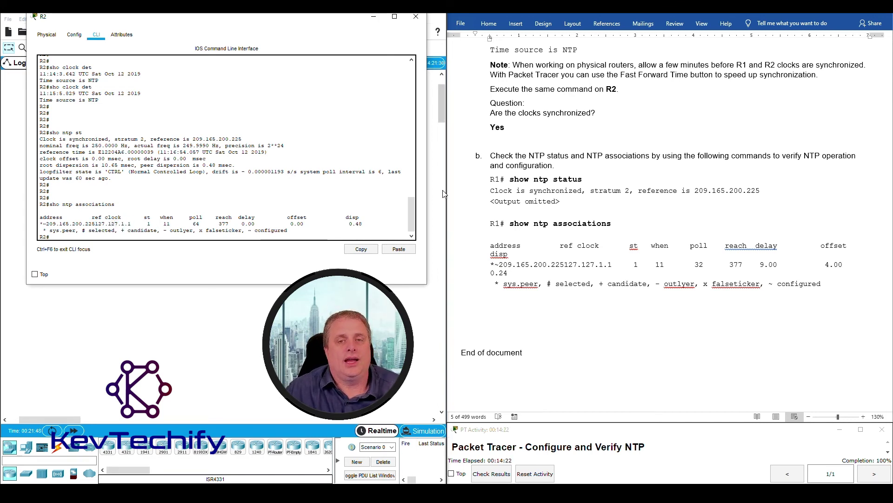
pyautogui.click(375, 19)
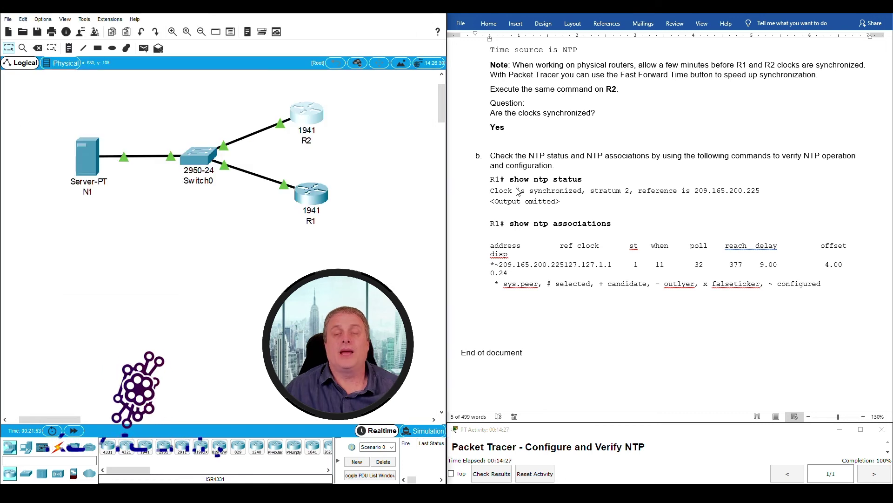